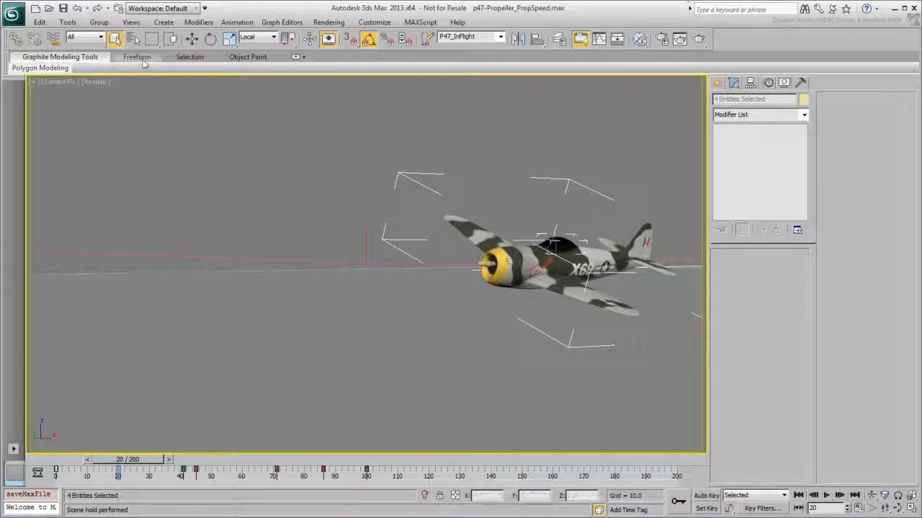
- Open p47-Propeller_PropSpin.max without saving the current scene, and scrub the timeline to preview the animation, ending at frame 0
left_click(48, 8)
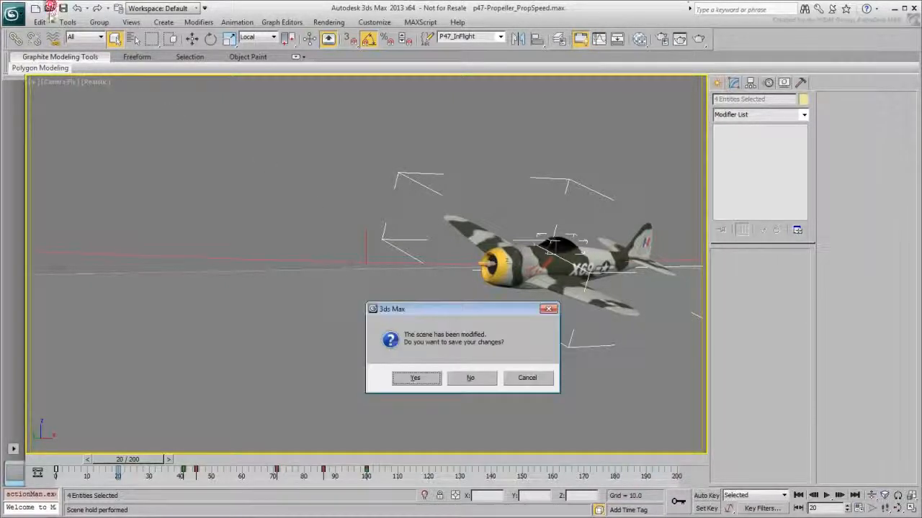
left_click(469, 380)
left_click(163, 92)
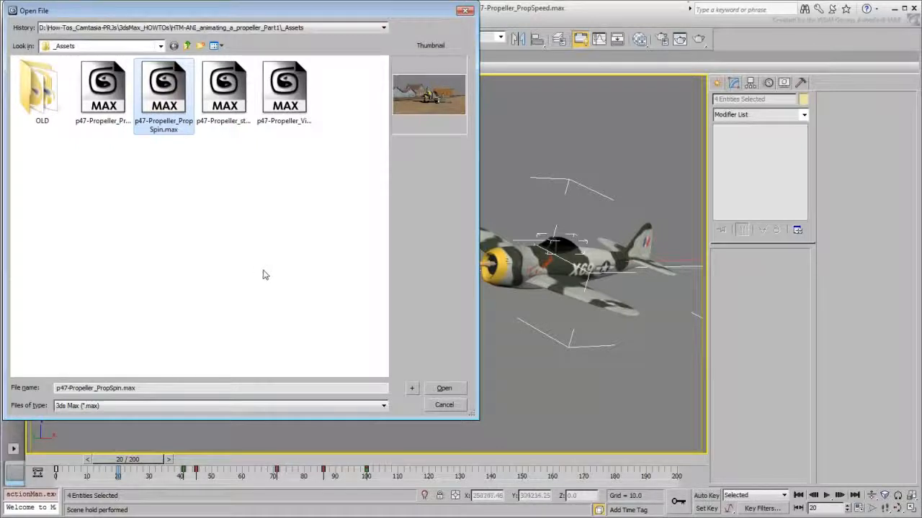
left_click(441, 388)
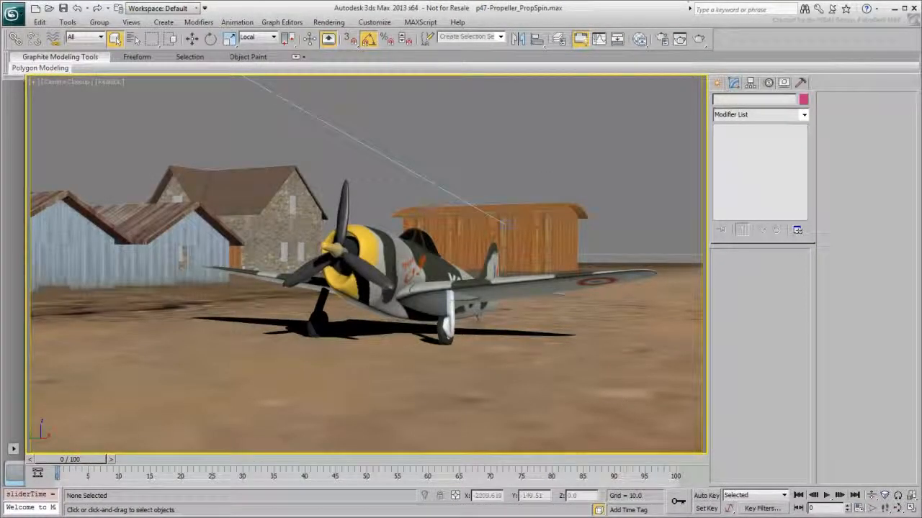
left_click_drag(79, 462, 58, 476)
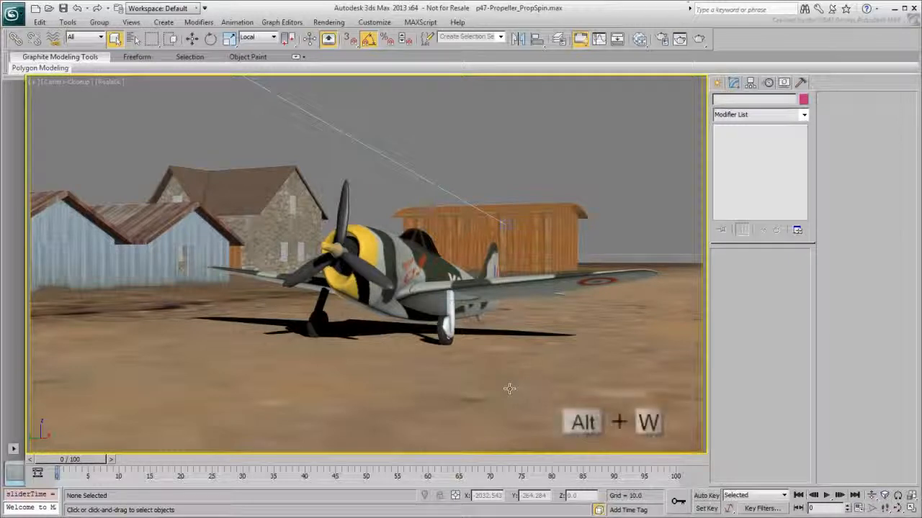
- Show all four viewports and create a Free camera in the Left viewport, above the plane's nose
key("alt+w")
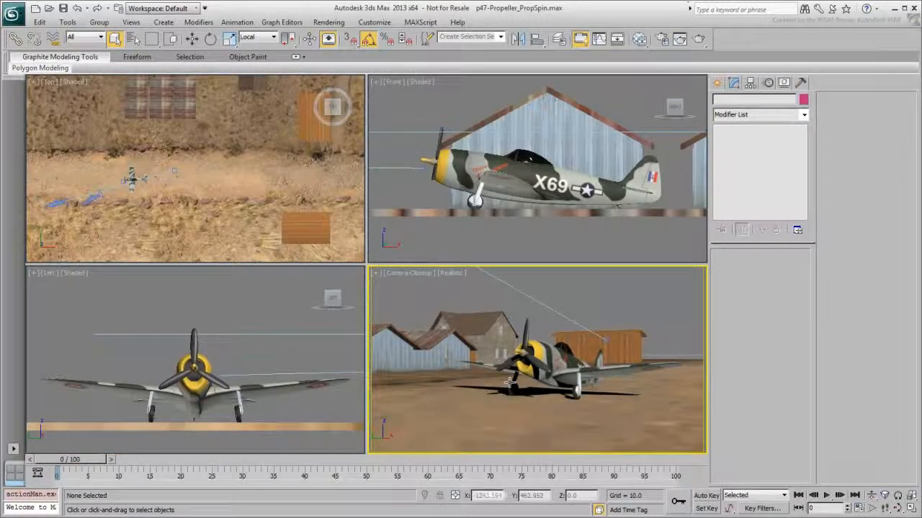
left_click(717, 84)
left_click(762, 101)
left_click(766, 157)
left_click(204, 302)
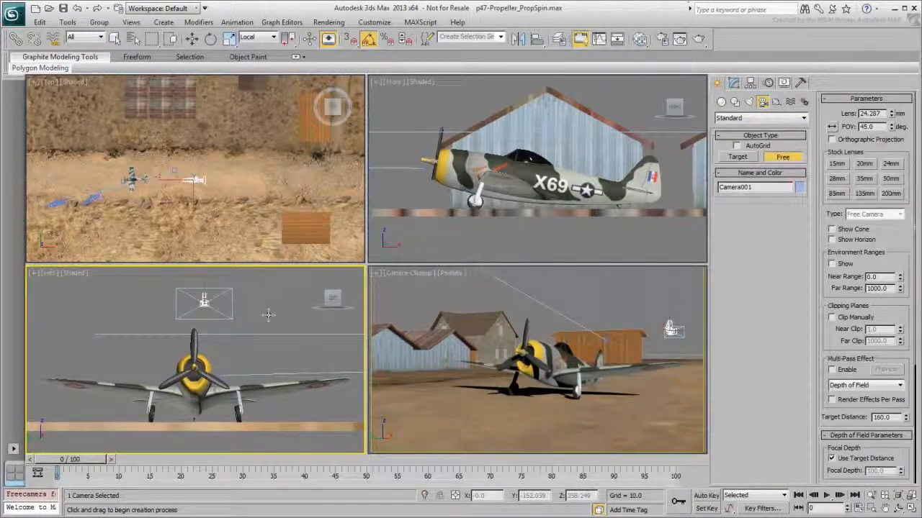
- Align the camera to the Prop object in X, Y, Z position, pivot to pivot, and match its orientation on all three axes
left_click(536, 39)
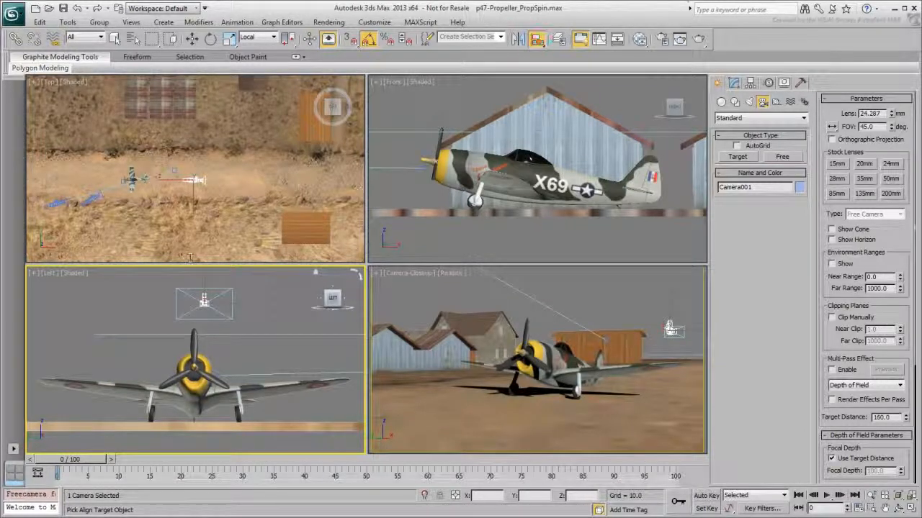
left_click(194, 348)
left_click(423, 296)
left_click(453, 296)
left_click(494, 299)
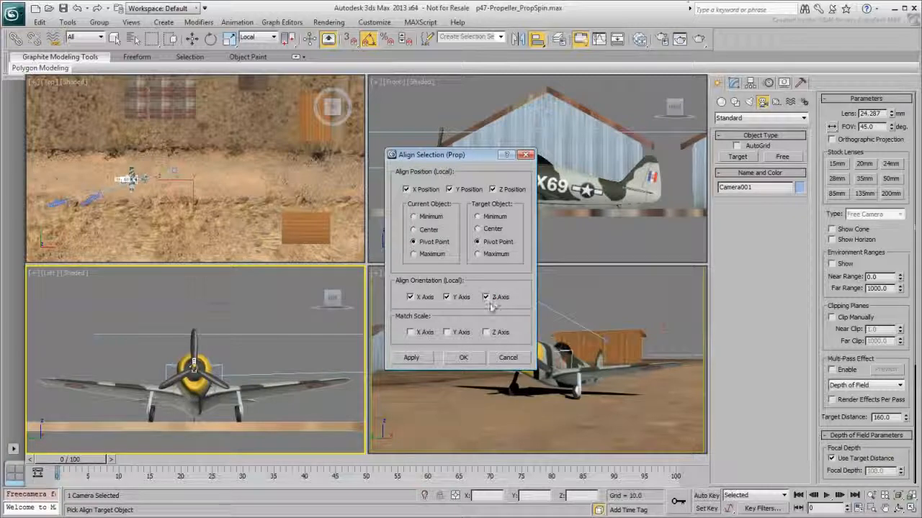
left_click(463, 357)
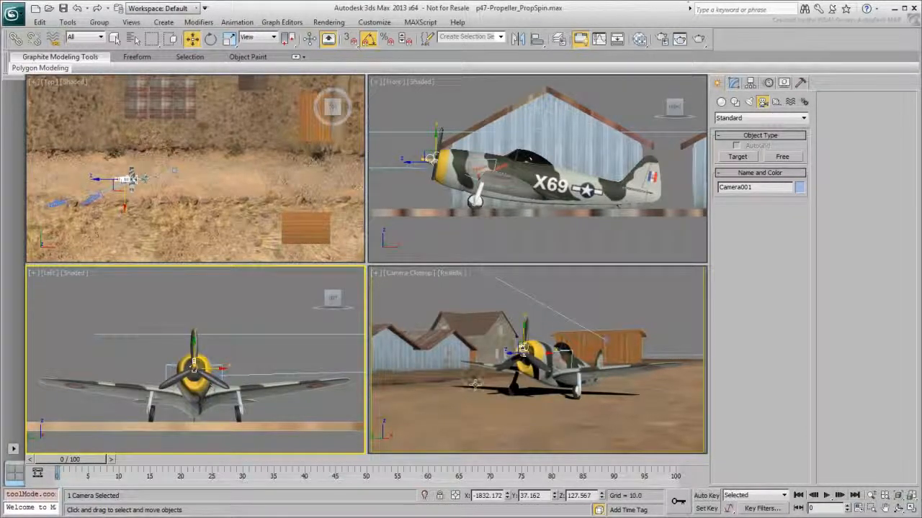
- Show the new camera's view in place of the close-up camera view and dolly it back until the whole propeller is in frame
right_click(468, 360)
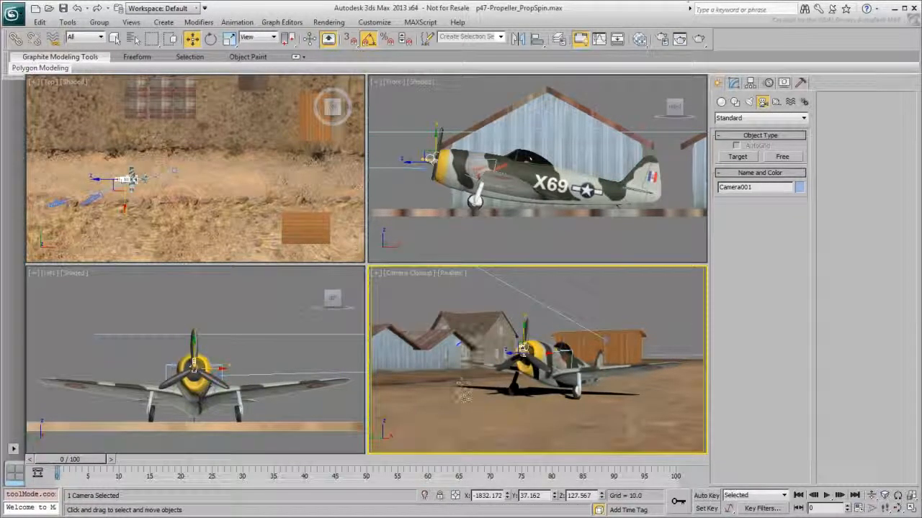
key("c")
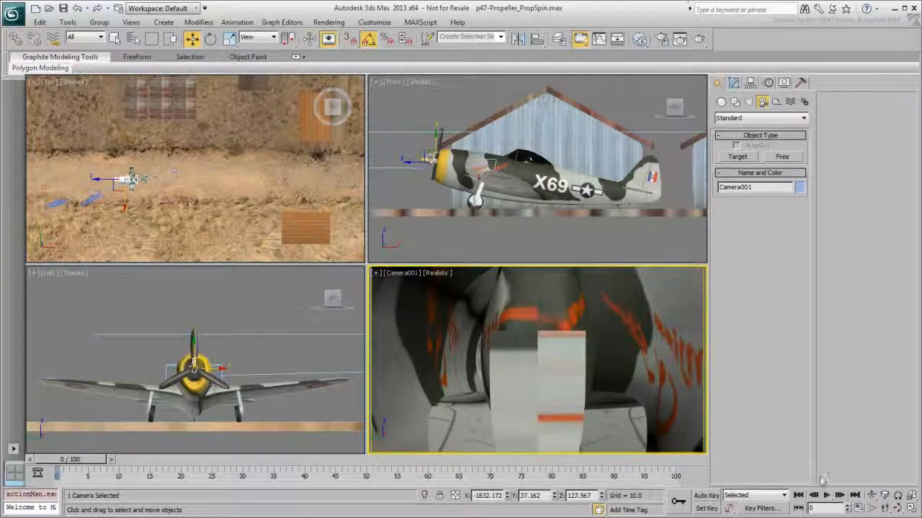
left_click(872, 497)
left_click_drag(497, 345, 545, 423)
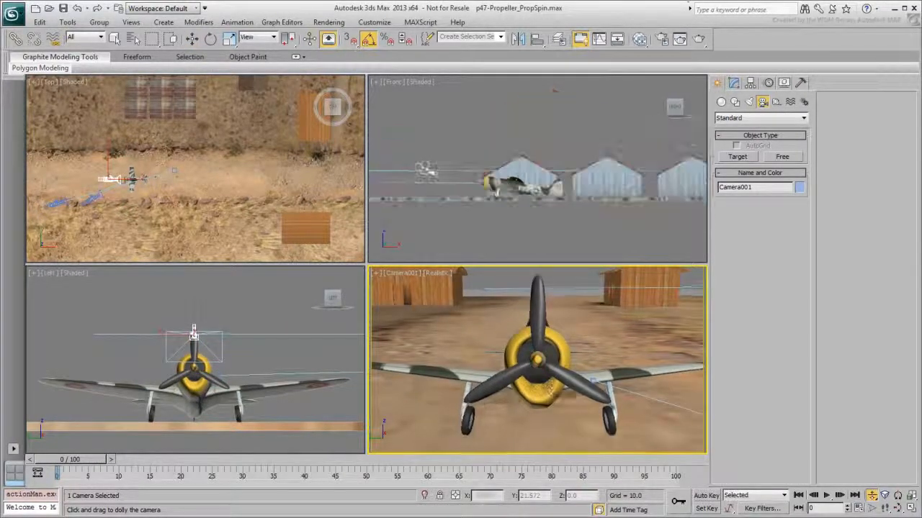
mouse_move(552, 391)
left_mouse_down()
mouse_move(554, 352)
mouse_move(554, 393)
left_mouse_up()
key("w")
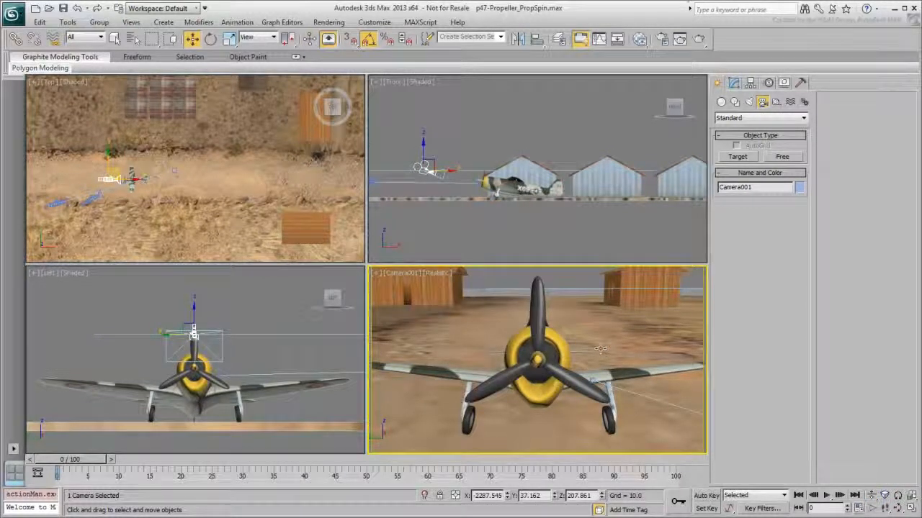
- Set the render output size to a custom 512 by 512 pixels
left_click(653, 43)
left_click(122, 287)
left_click(101, 297)
double_click(147, 302)
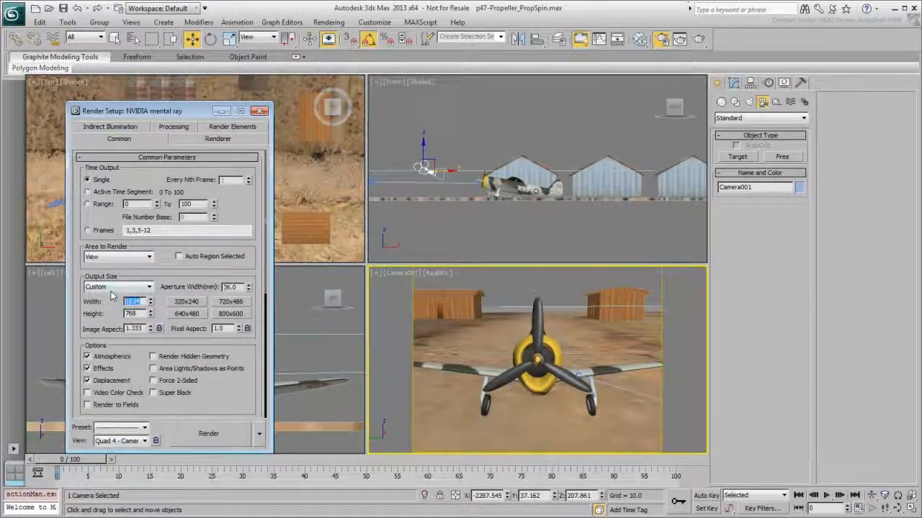
type("512")
key("Tab")
type("512")
key("Return")
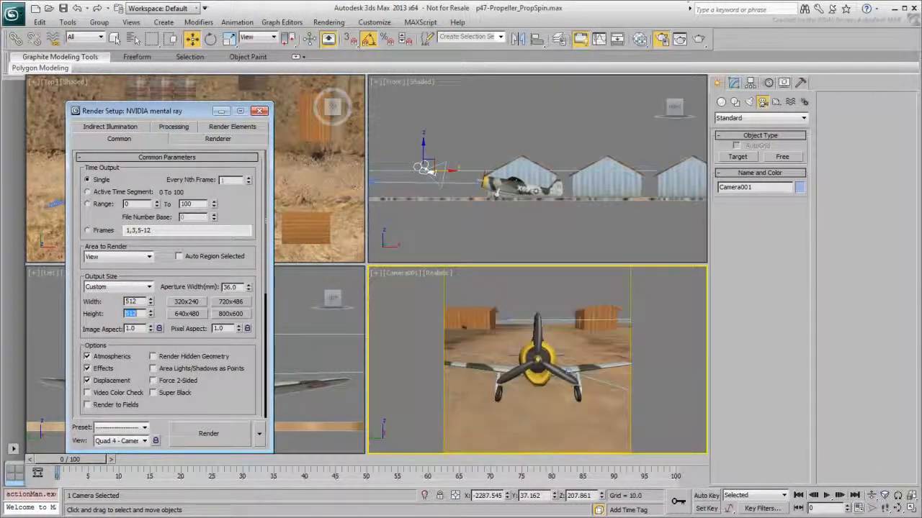
- Dolly the camera in until the propeller fills the square frame, and return to the Move tool at frame 0
left_click(872, 495)
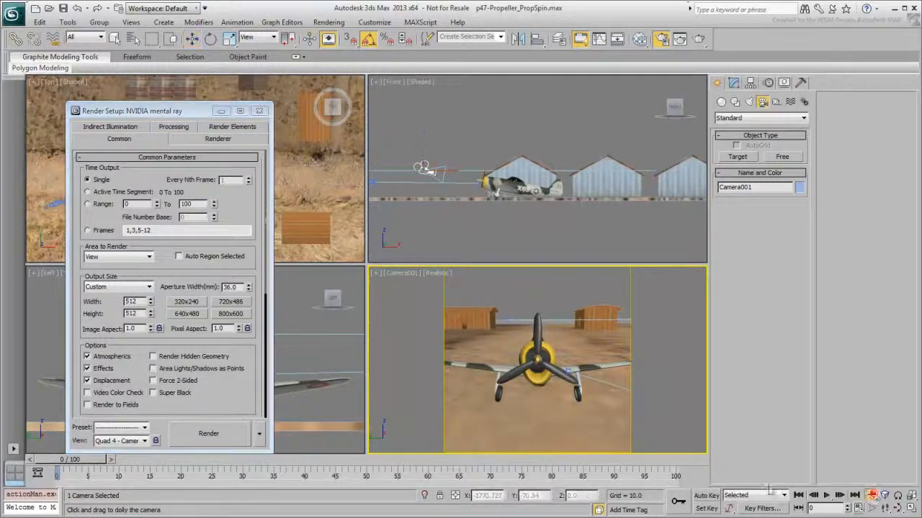
left_click_drag(564, 387, 583, 311)
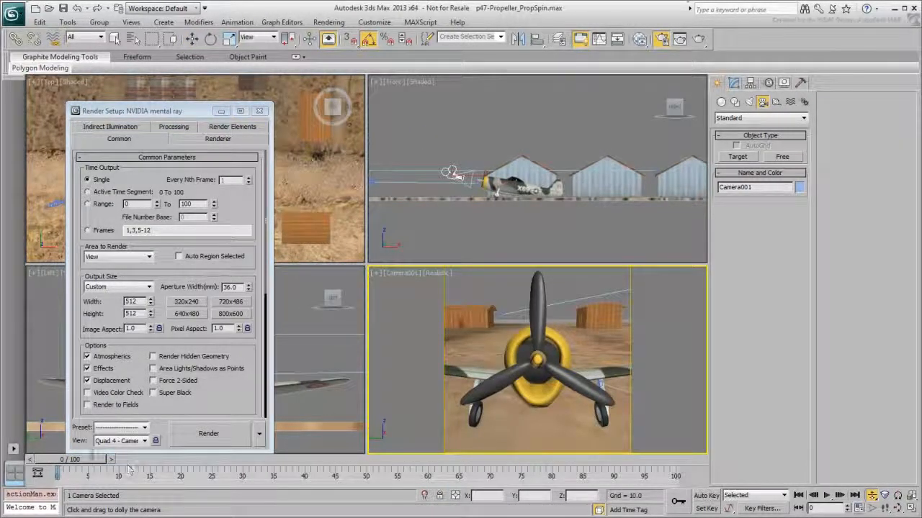
left_click_drag(88, 459, 18, 472)
key("w")
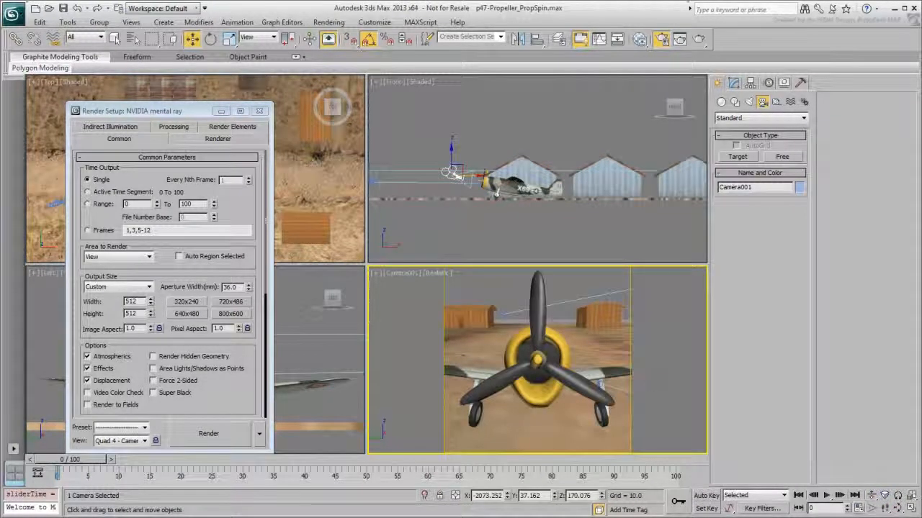
- Isolate the propeller blades from the rest of the scene and clear the selection
left_click(540, 324)
right_click(540, 324)
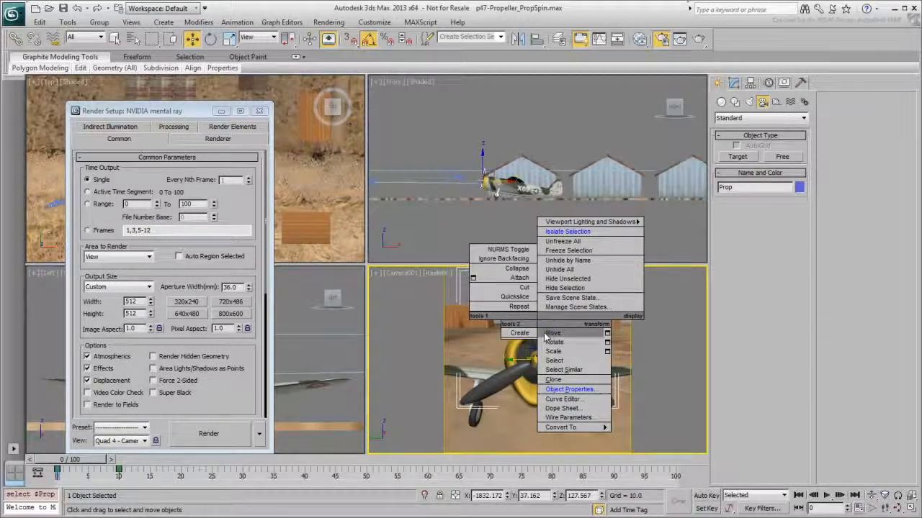
left_click(576, 240)
left_click(678, 372)
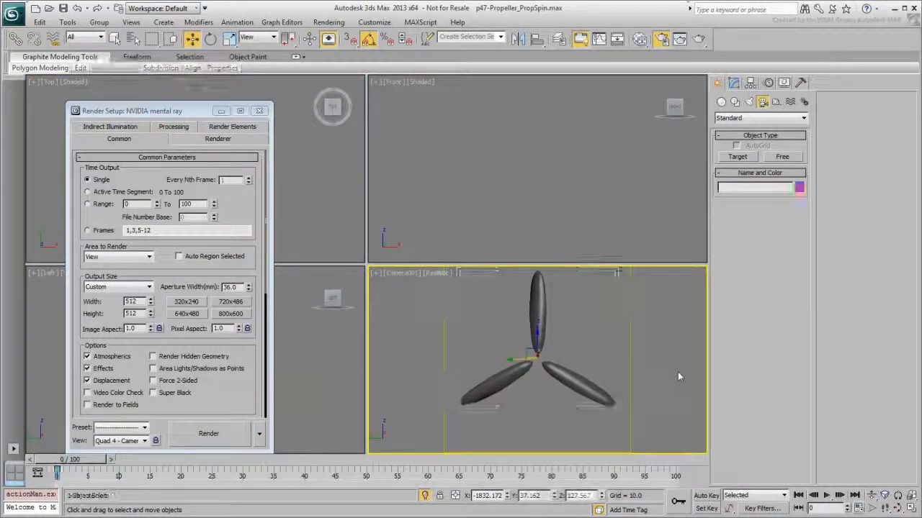
- Disable the environment map and set the render background color to white
left_click(328, 21)
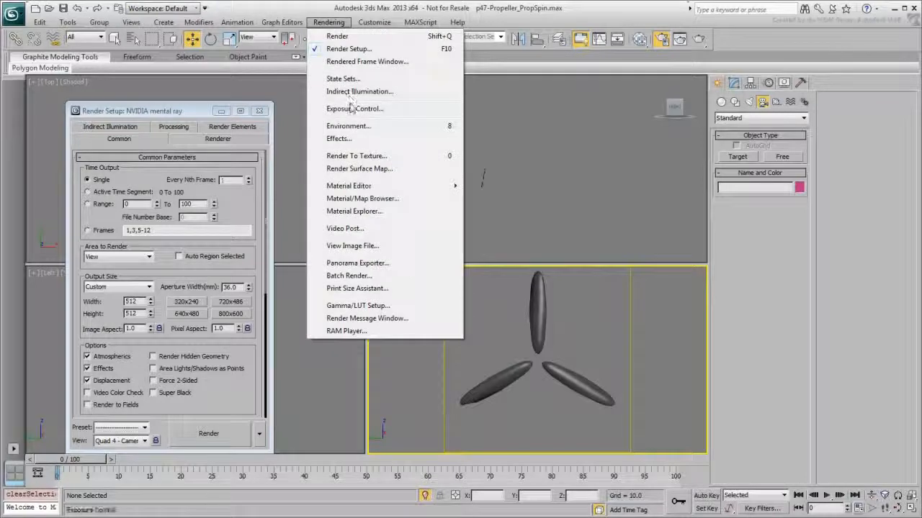
left_click(352, 208)
left_click(350, 208)
left_click(239, 218)
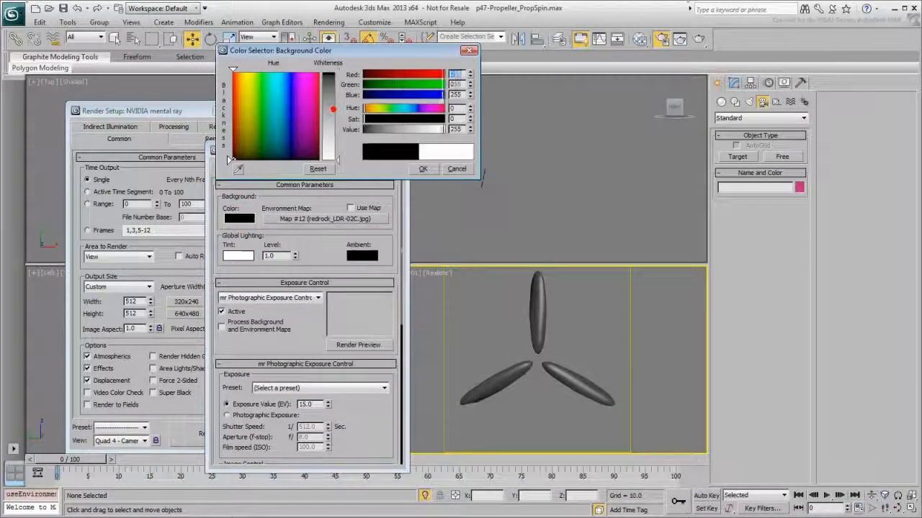
left_click_drag(333, 109, 334, 161)
left_click(423, 169)
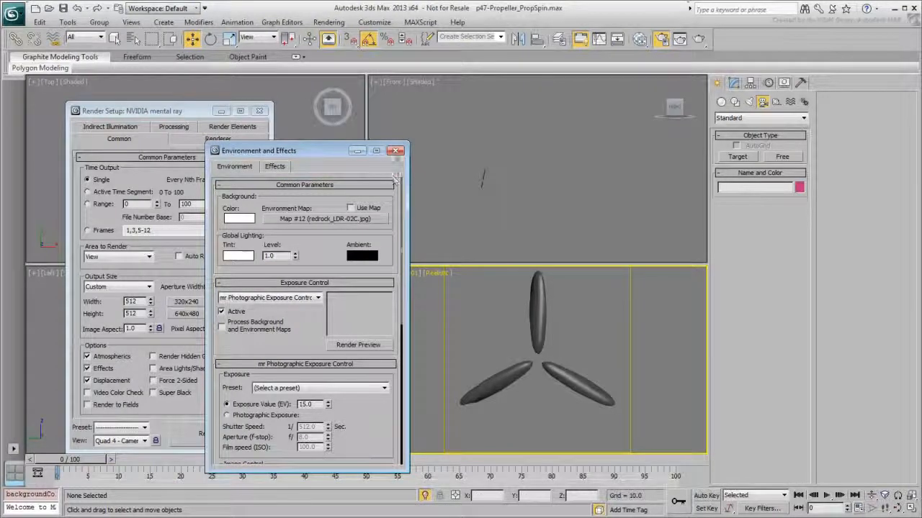
left_click(396, 150)
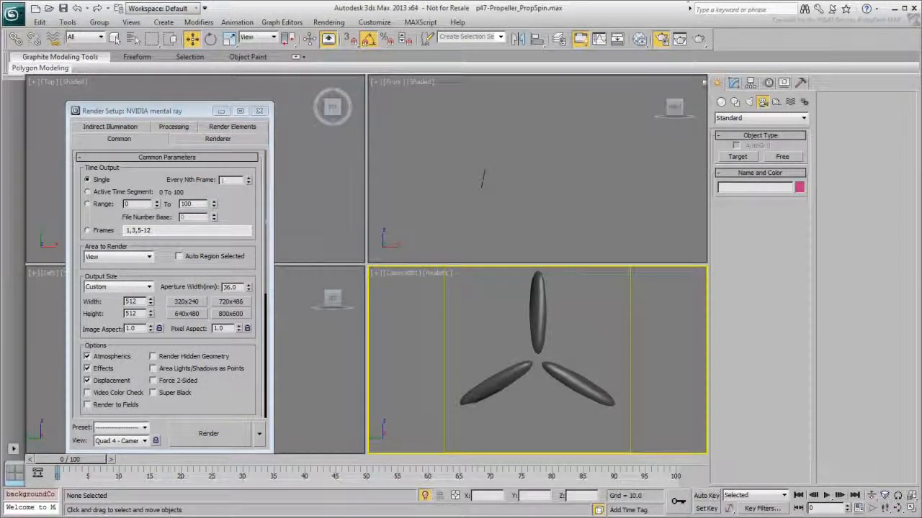
- Render the camera view and save the image as propeller.png in RGB 24 bit with an alpha channel
left_click(698, 39)
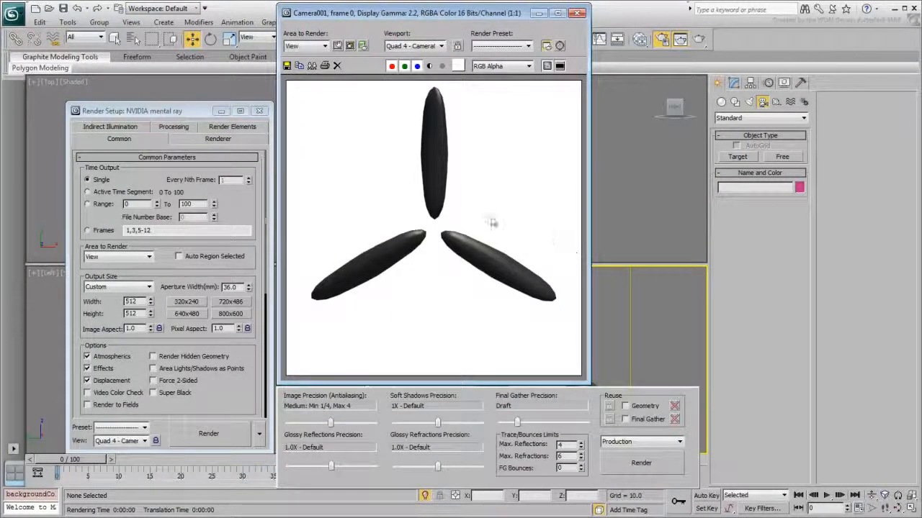
left_click(287, 66)
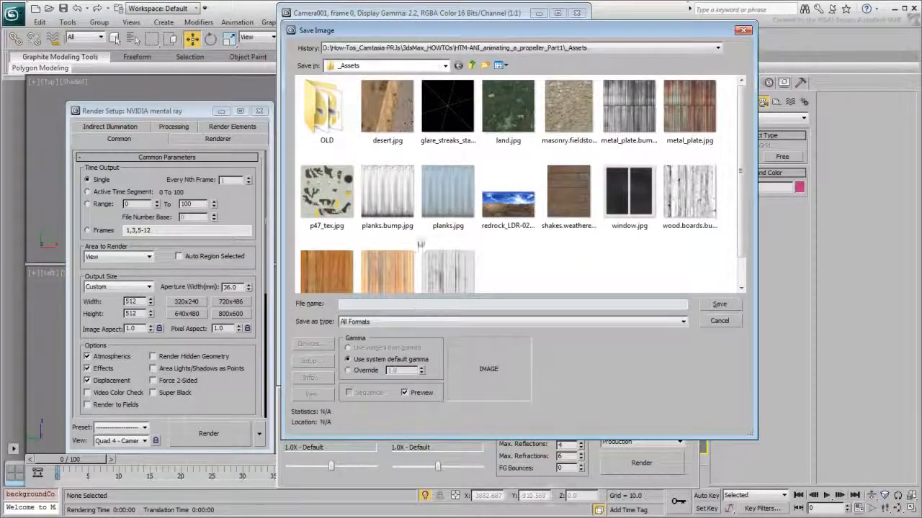
type("propeller.pn")
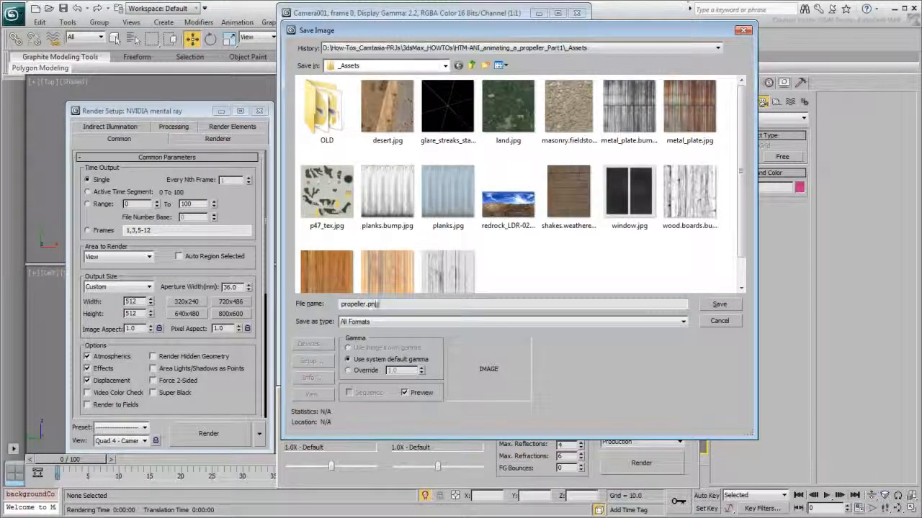
type("g")
key("Return")
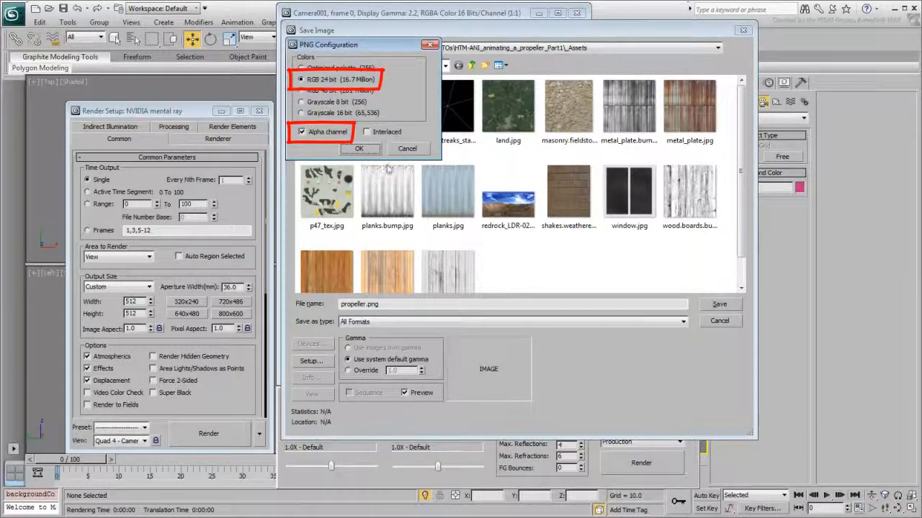
left_click(358, 148)
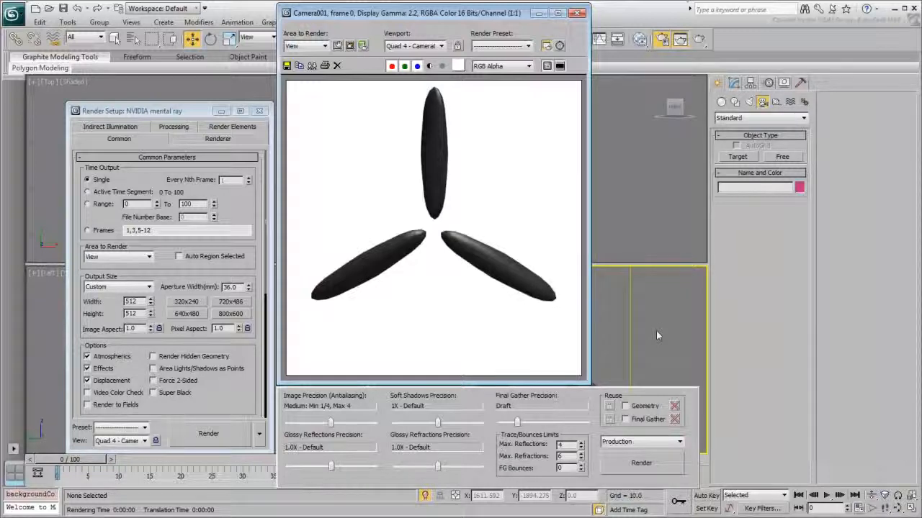
- Enable mental ray motion blur with shutter duration 3, shutter offset -1.5, 10 motion segments and 48 time samples
left_click(209, 140)
left_click_drag(239, 407, 255, 49)
left_click(101, 300)
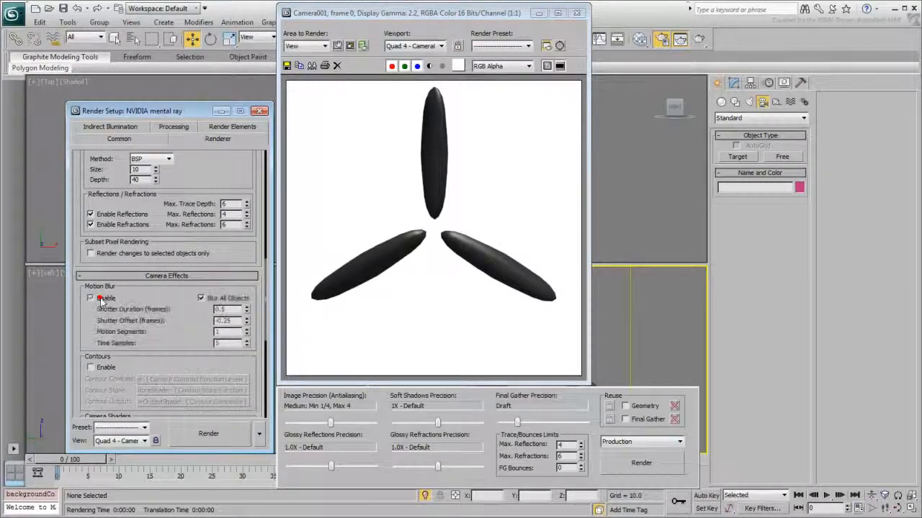
double_click(222, 309)
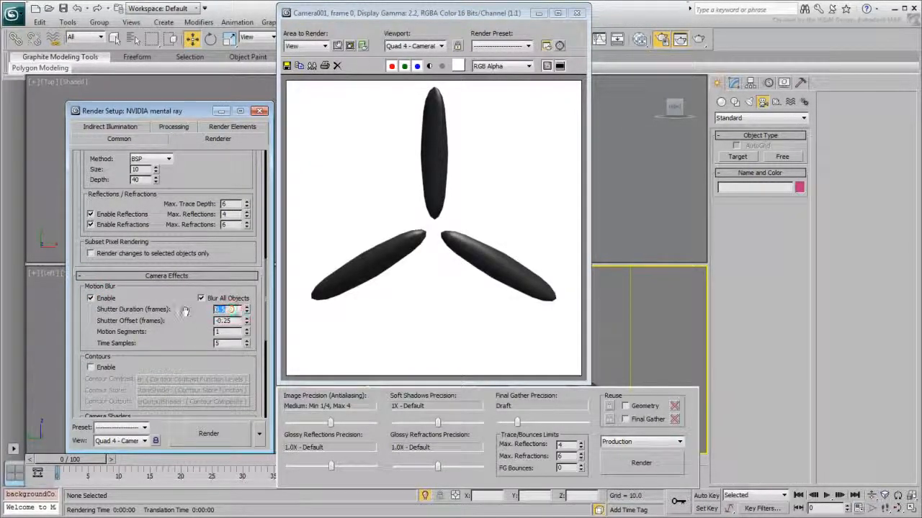
type("3")
left_click_drag(231, 320, 219, 321)
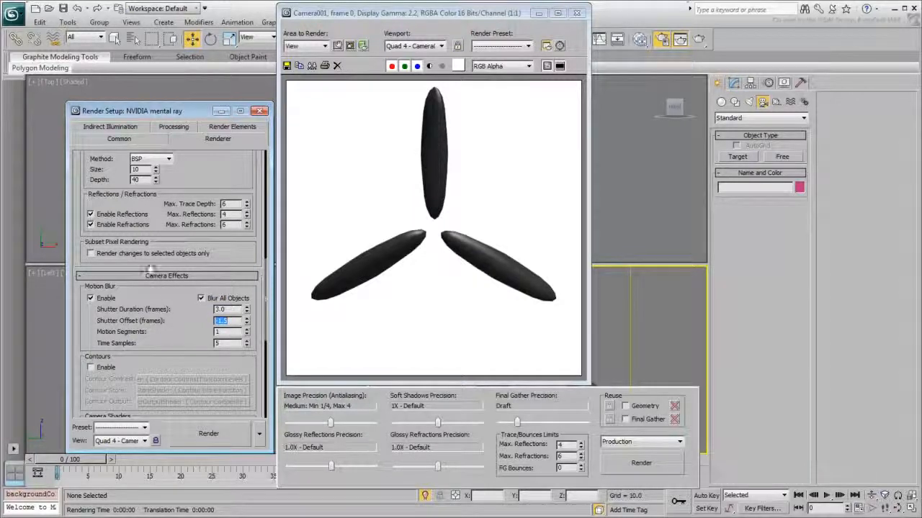
double_click(227, 332)
type("10")
double_click(225, 342)
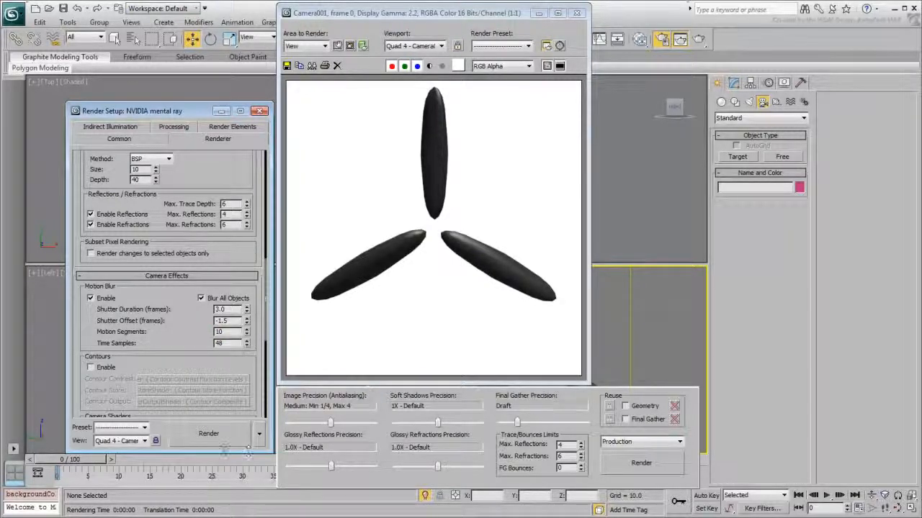
- Render the propeller again with motion blur and display the image's alpha channel
left_click(221, 439)
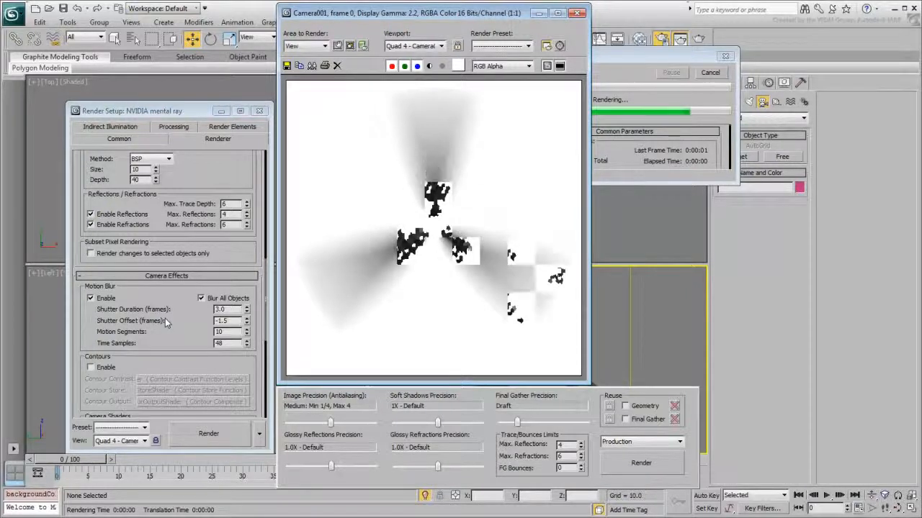
left_click(429, 65)
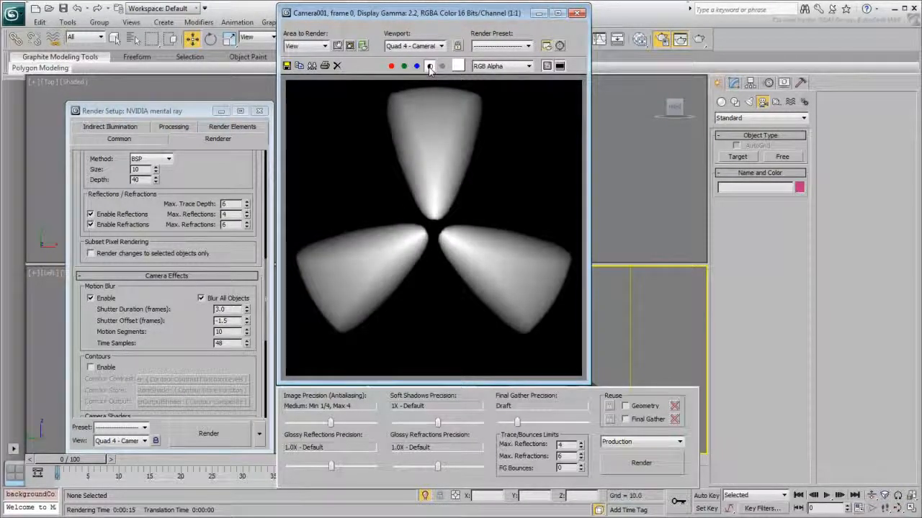
- Switch the blurred render back to its color display, close it, and scrub the animation to frame 10 and back to frame 0
left_click(429, 66)
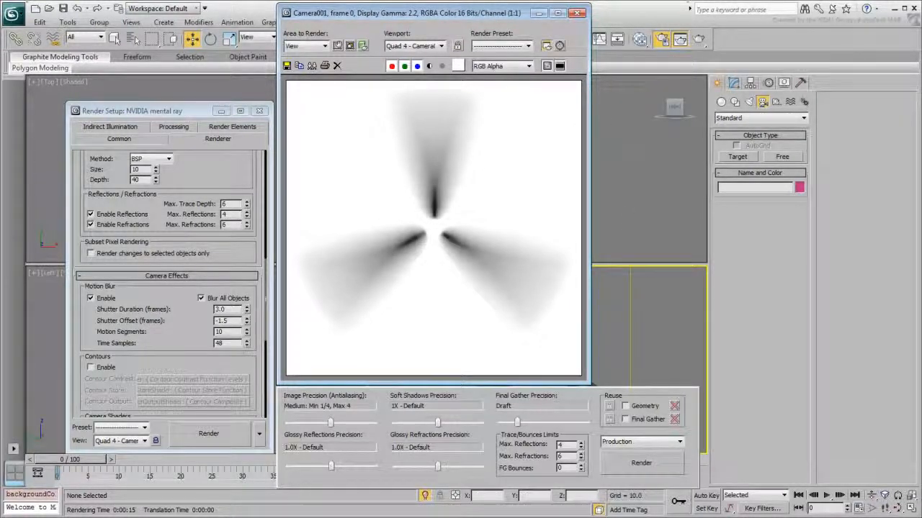
left_click(578, 13)
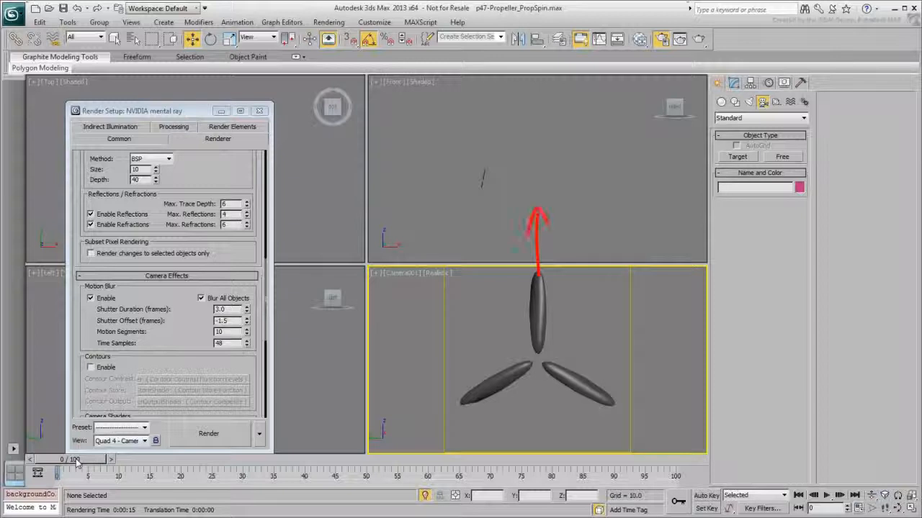
left_click_drag(77, 463, 135, 466)
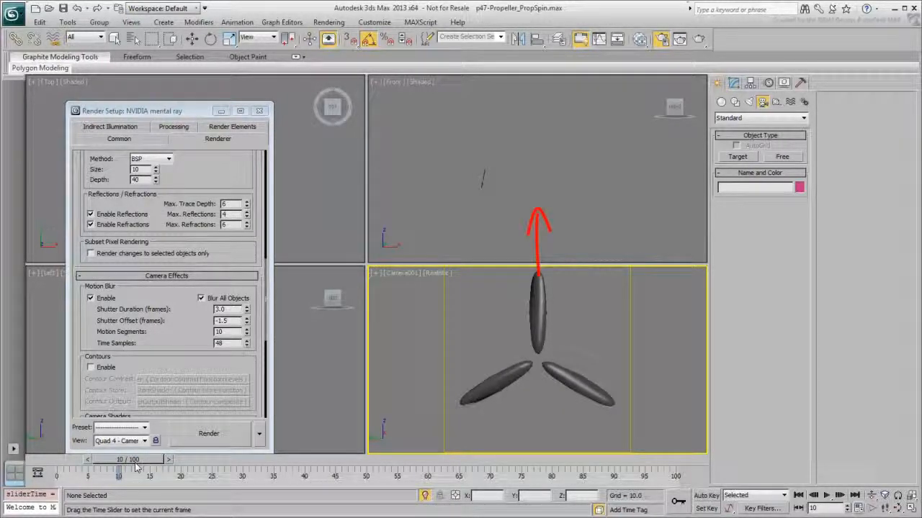
left_click_drag(139, 465, 80, 463)
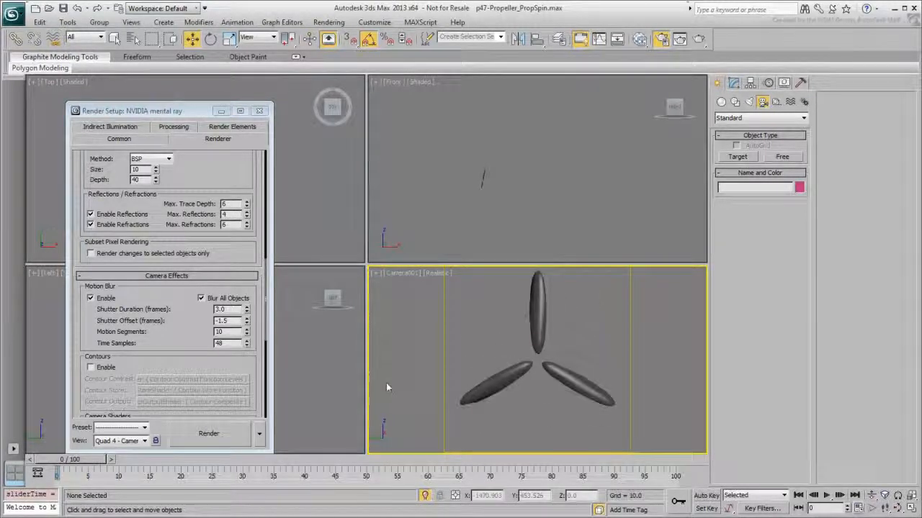
- Set the render time output to a range from frame 0 to frame 9
left_click(119, 139)
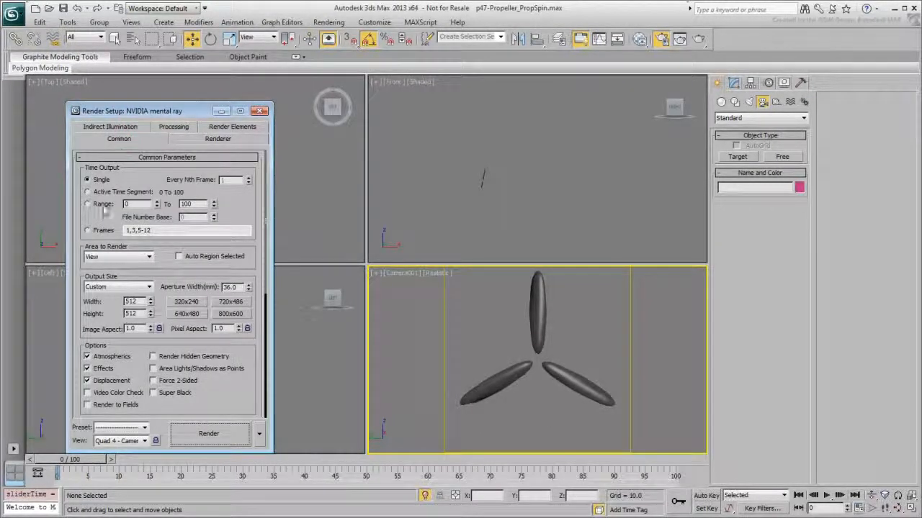
left_click(87, 204)
double_click(191, 203)
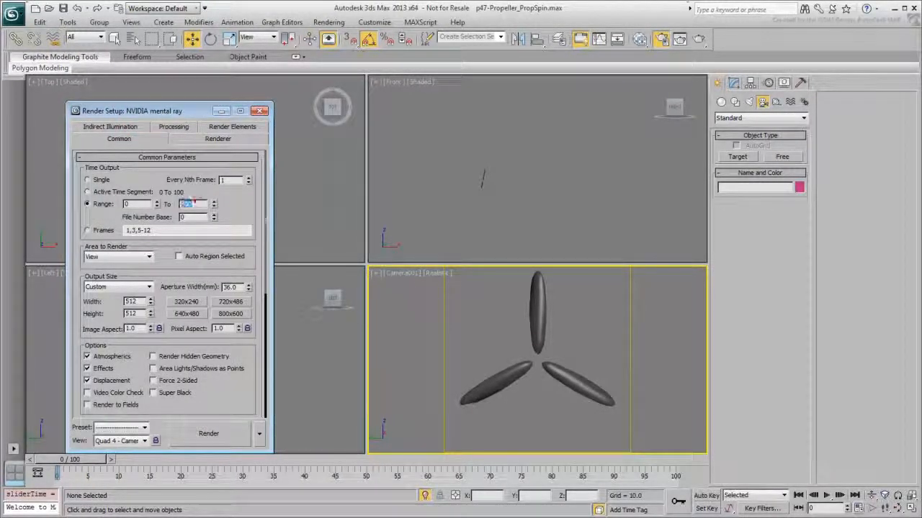
type("9")
key("Return")
mouse_move(85, 461)
left_mouse_down()
mouse_move(136, 466)
mouse_move(80, 466)
left_mouse_up()
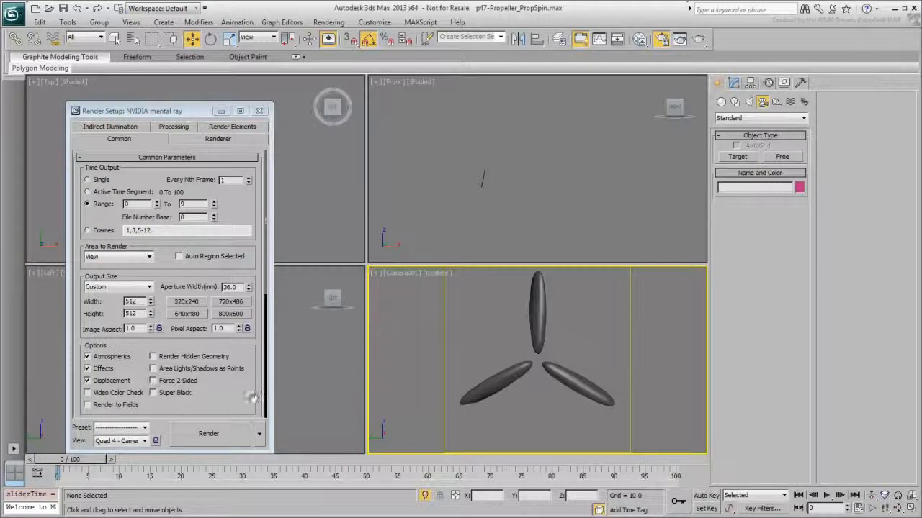
- Set the render output file to prop-opc_.png in the _Assets folder, as RGB 24 bit with an alpha channel
scroll(252, 398, "down", 10)
left_click(227, 311)
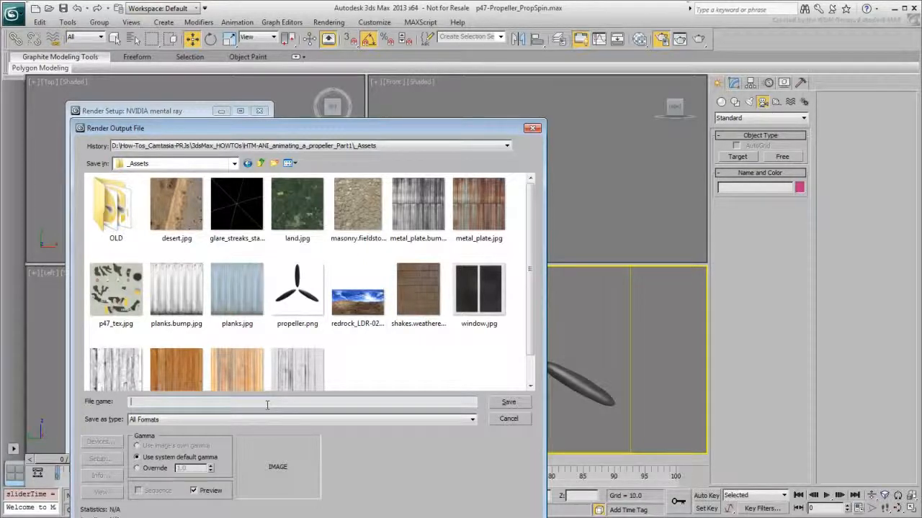
type("prop")
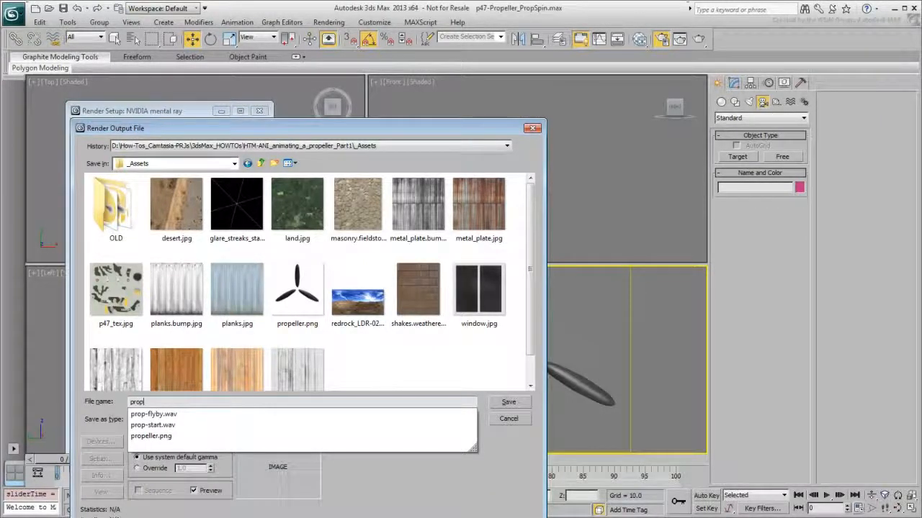
type("-opc_.png")
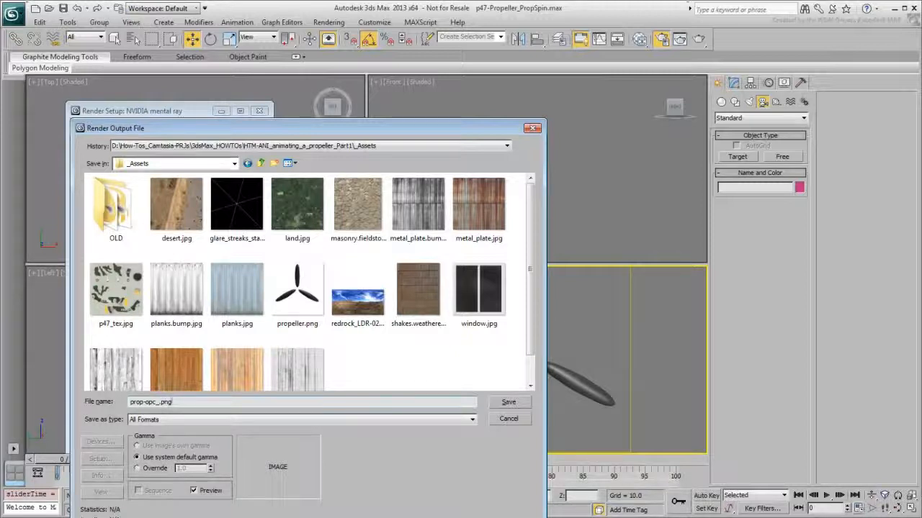
left_click(508, 404)
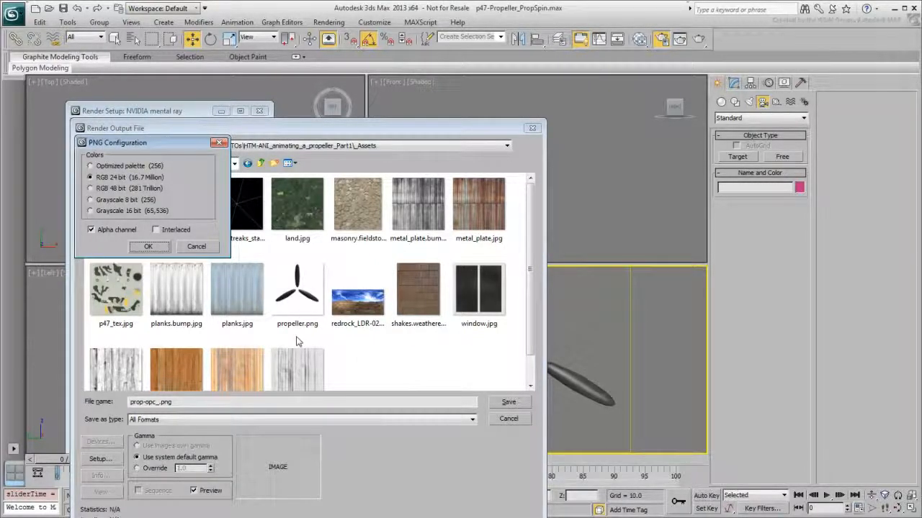
left_click(148, 247)
- Render the motion-blurred propeller sequence, and close the rendered frame and render setup windows
left_click(213, 436)
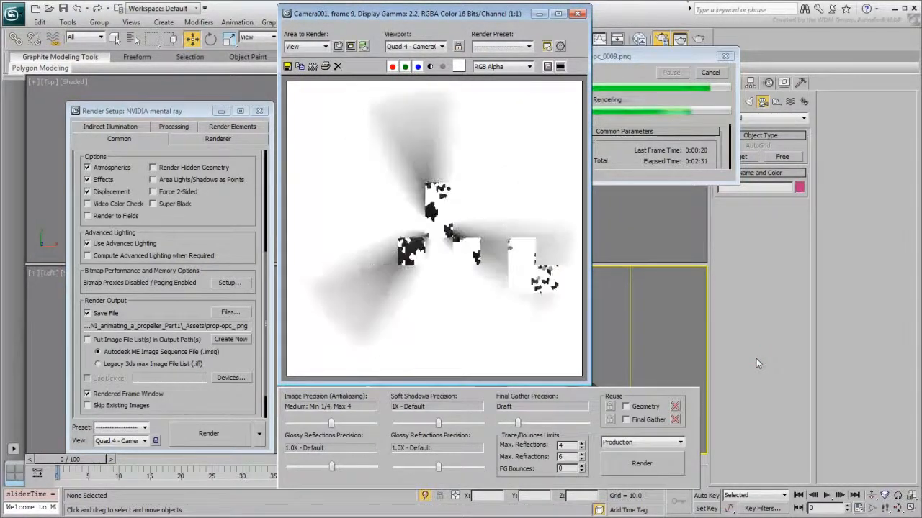
left_click(582, 13)
left_click(259, 110)
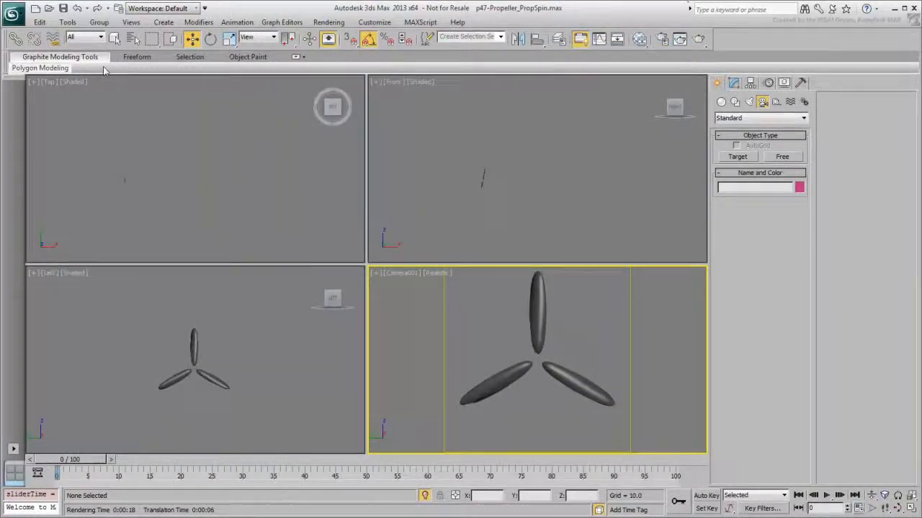
- Reopen the recent scene p47-Propeller_PropSpin.max to restore the full airfield scene
left_click(15, 14)
left_click(172, 77)
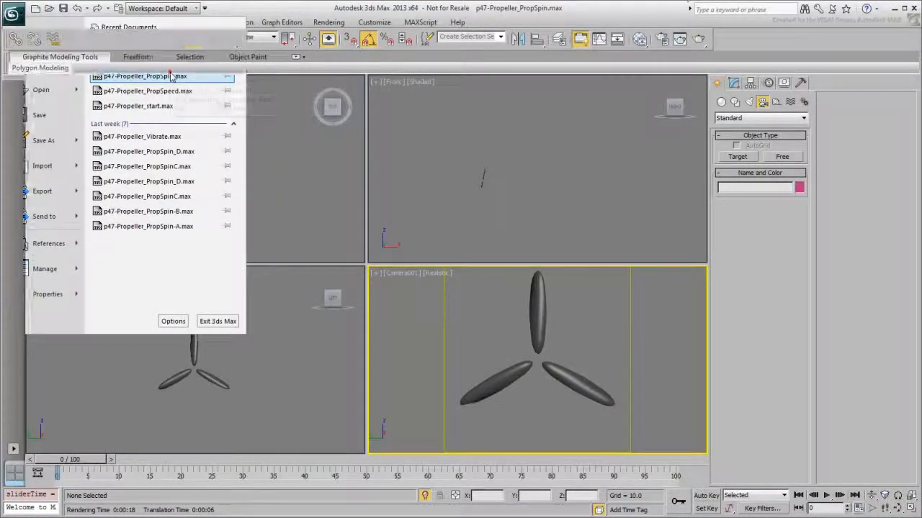
left_click(471, 379)
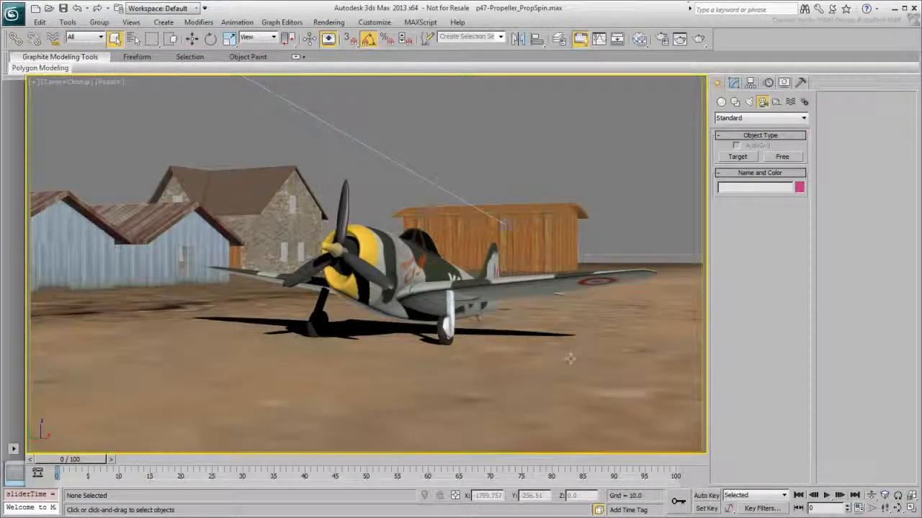
- Select the P-47 parked on the ground and hide it
left_click(431, 280)
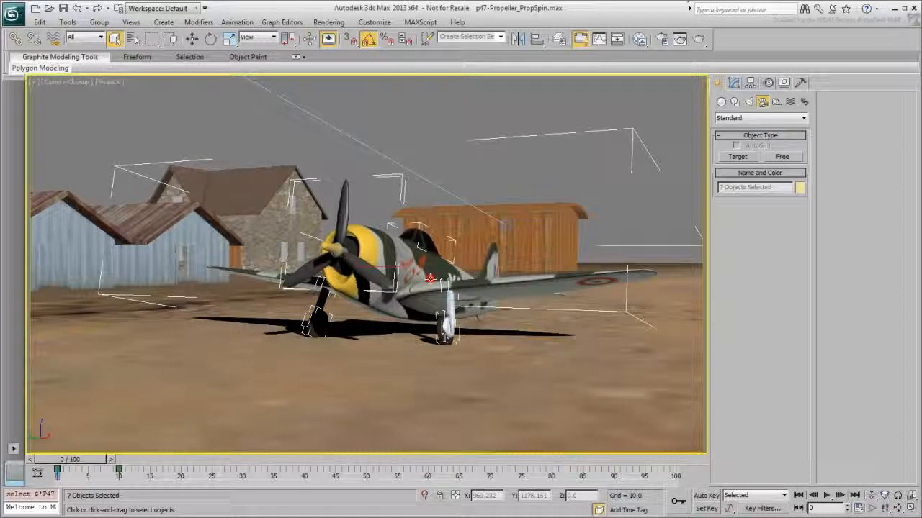
right_click(431, 281)
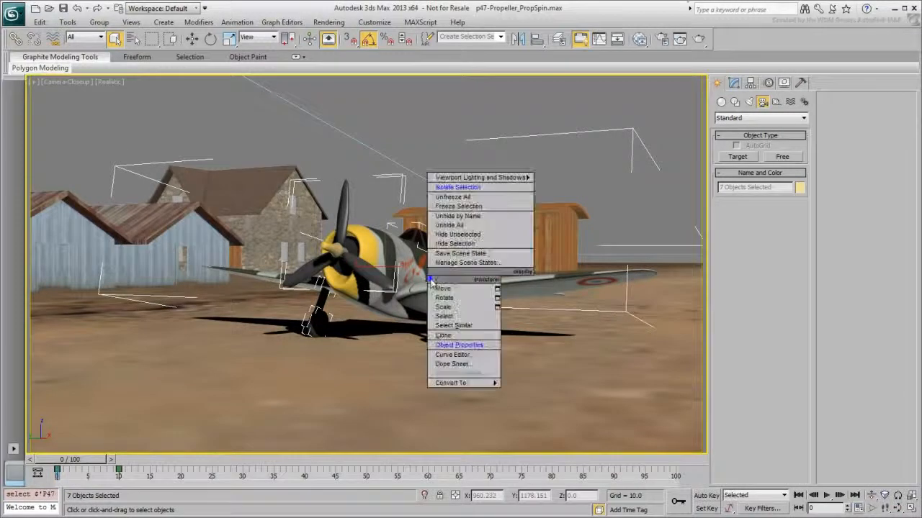
left_click(461, 244)
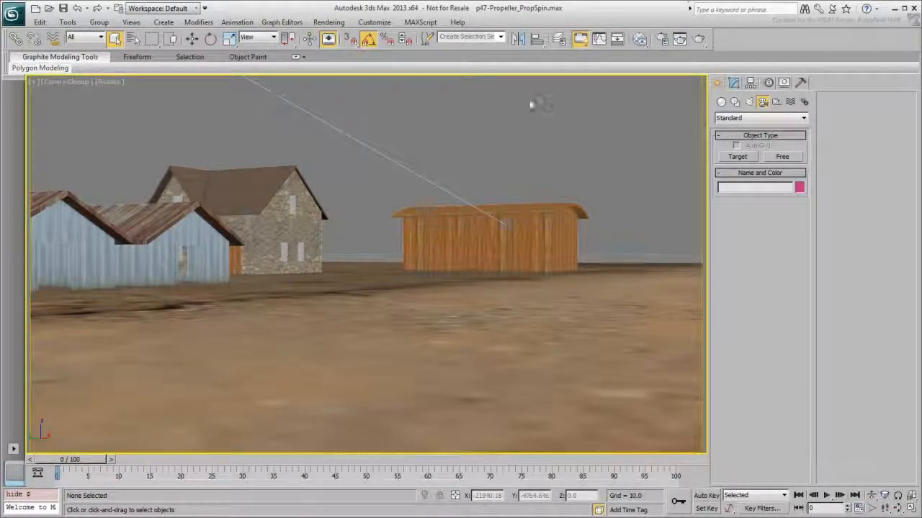
- Select and unhide the P47_InFlight selection set, and switch the viewport to the Camera-Fly view
left_click(501, 37)
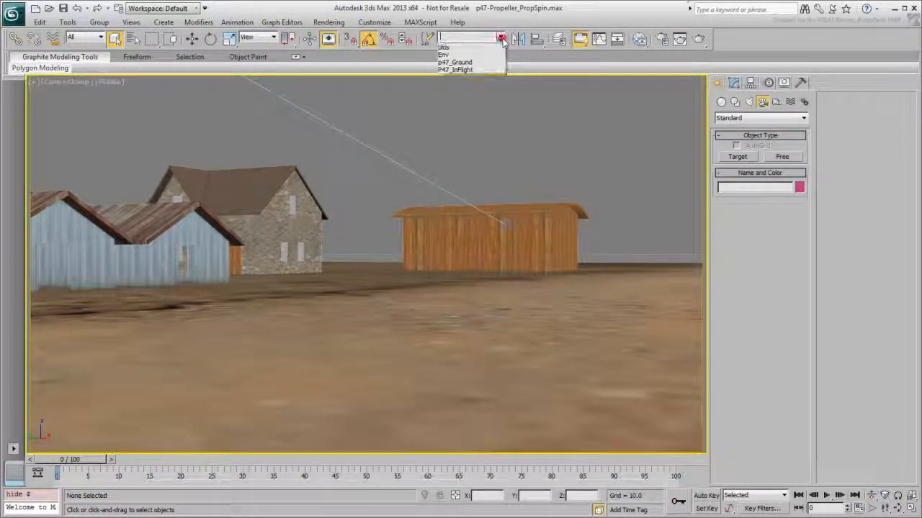
left_click(461, 70)
left_click(506, 388)
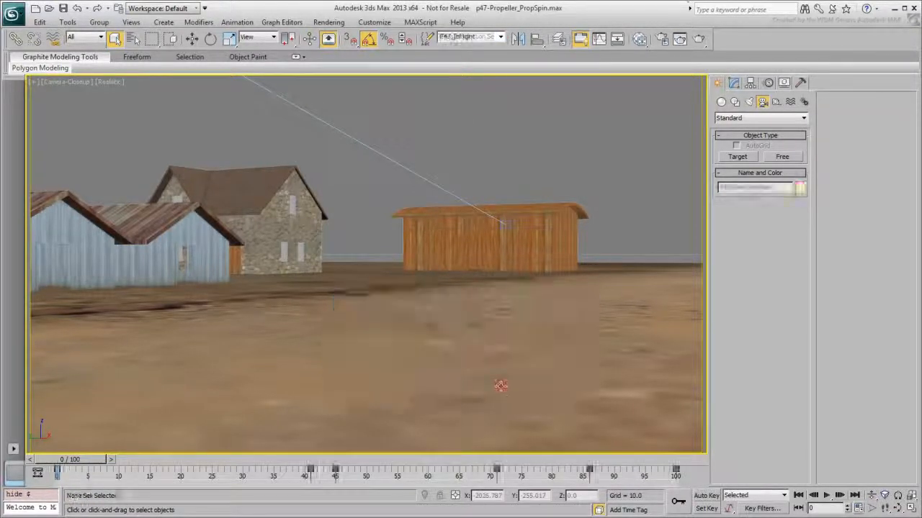
left_click(64, 81)
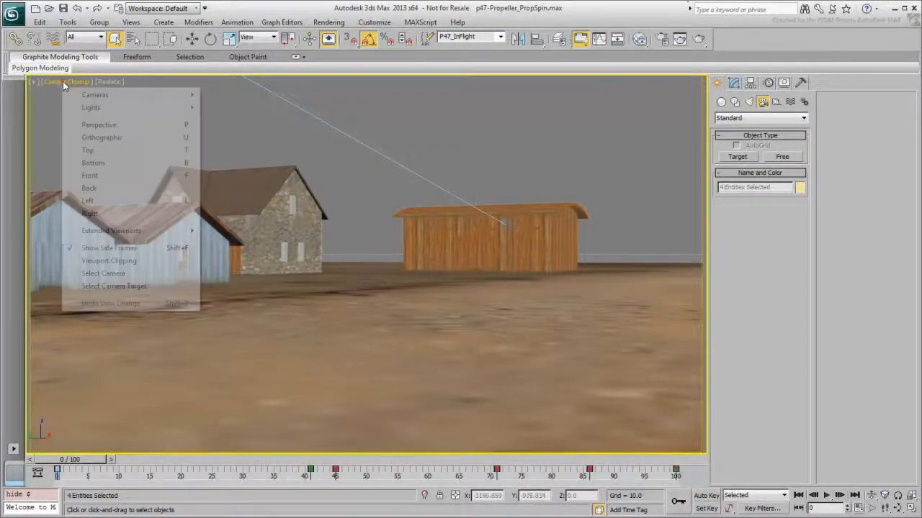
mouse_move(84, 95)
left_click(237, 107)
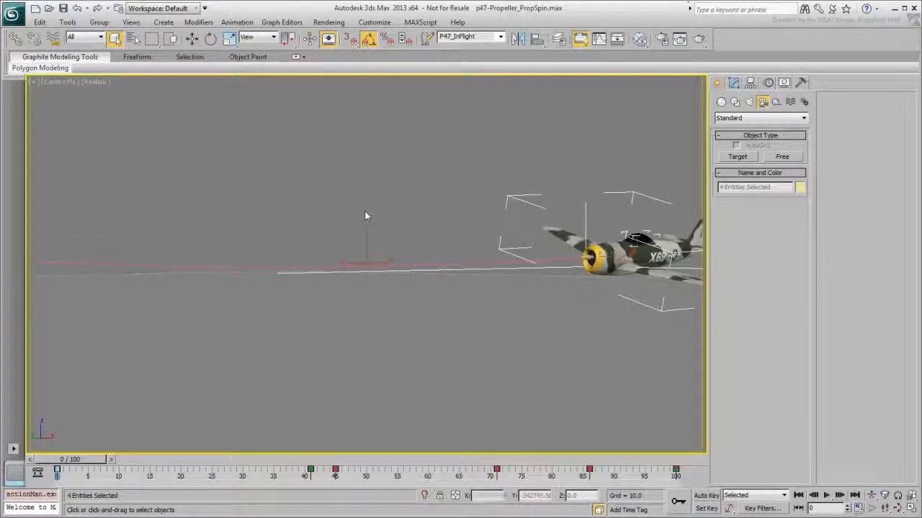
- Scrub through the flight animation, return to frame 0, and clear the selection
left_click_drag(74, 460, 51, 459)
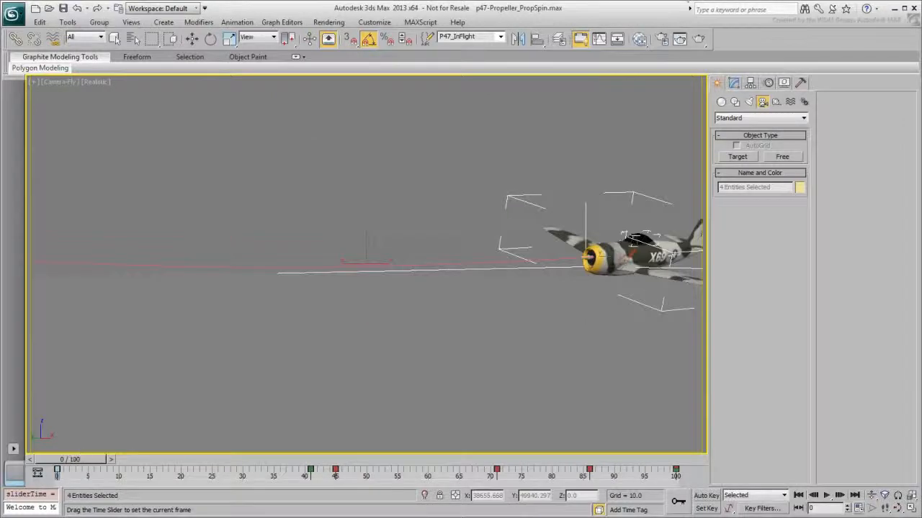
key("q")
left_click(384, 408)
left_click(465, 203)
- Create a plane primitive below the flight path, set its length and width to 200, and name it PropellerProxy
left_click(722, 102)
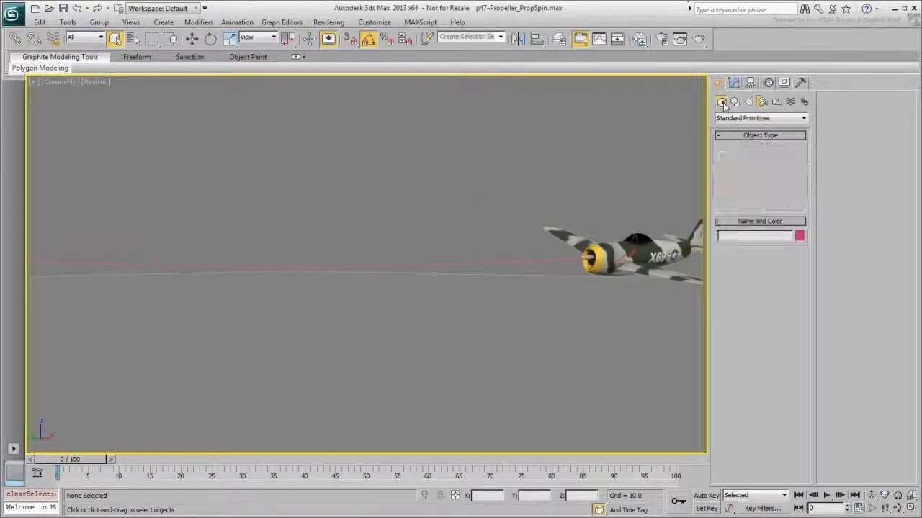
left_click(783, 205)
left_click_drag(407, 414, 564, 337)
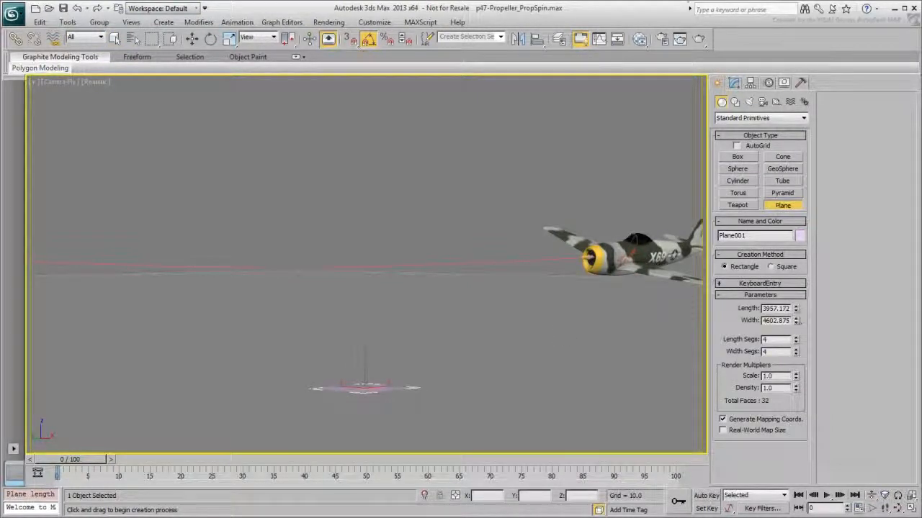
double_click(766, 308)
type("200")
key("Tab")
type("200")
key("Return")
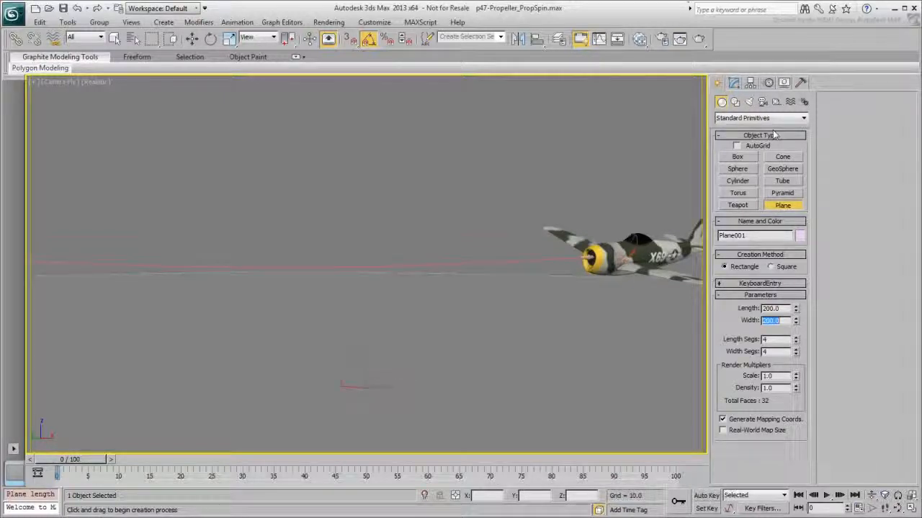
double_click(754, 235)
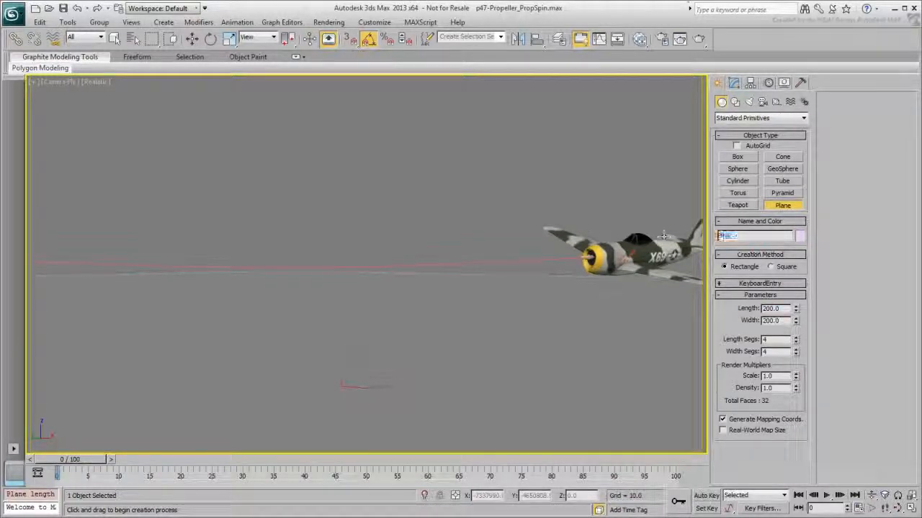
type("PropellerPlane")
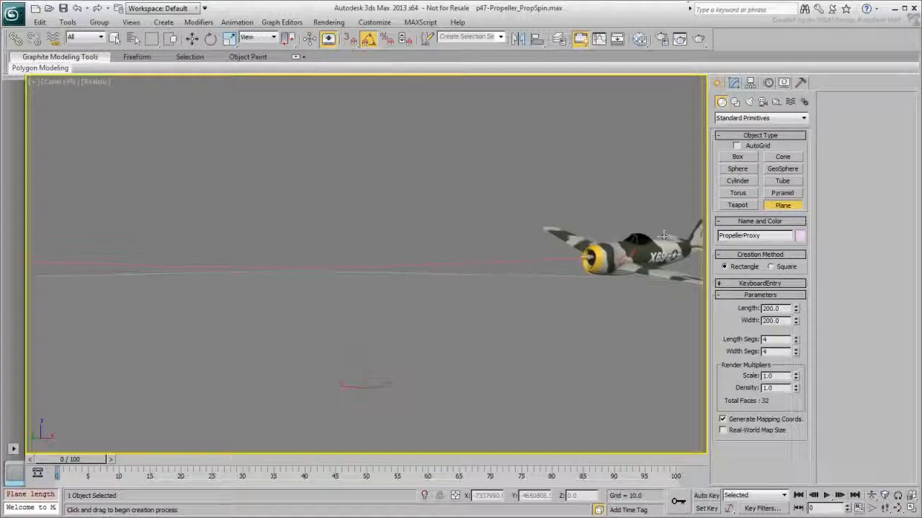
- Align PropellerProxy to the P47-Fly aircraft, pivot point to pivot point, in position and orientation on all three axes
key("alt+a")
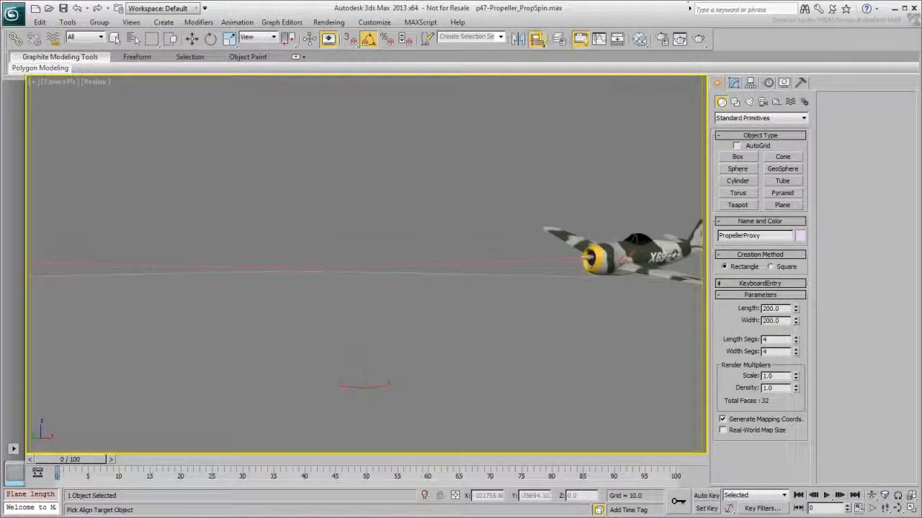
left_click(628, 247)
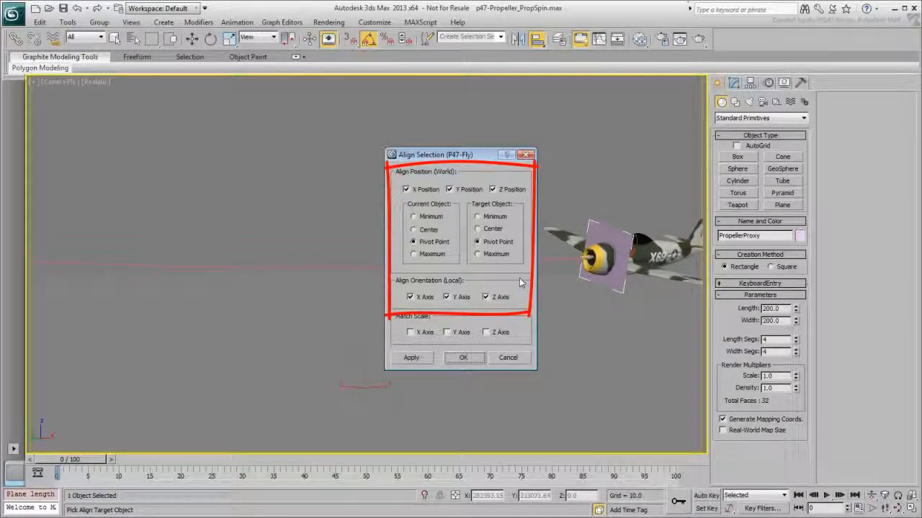
left_click(455, 358)
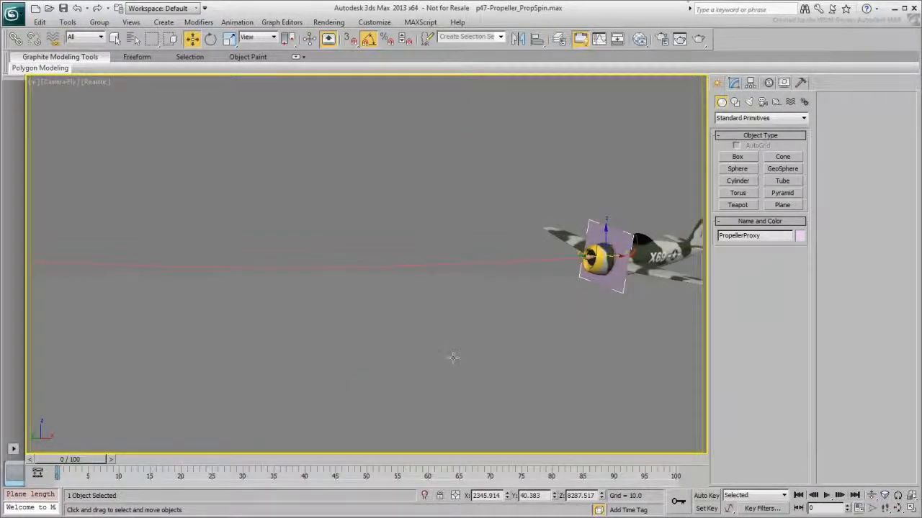
- Move PropellerProxy forward along its local Z axis to the front of the engine cowling, using the Local coordinate system
left_click(268, 38)
left_click(257, 77)
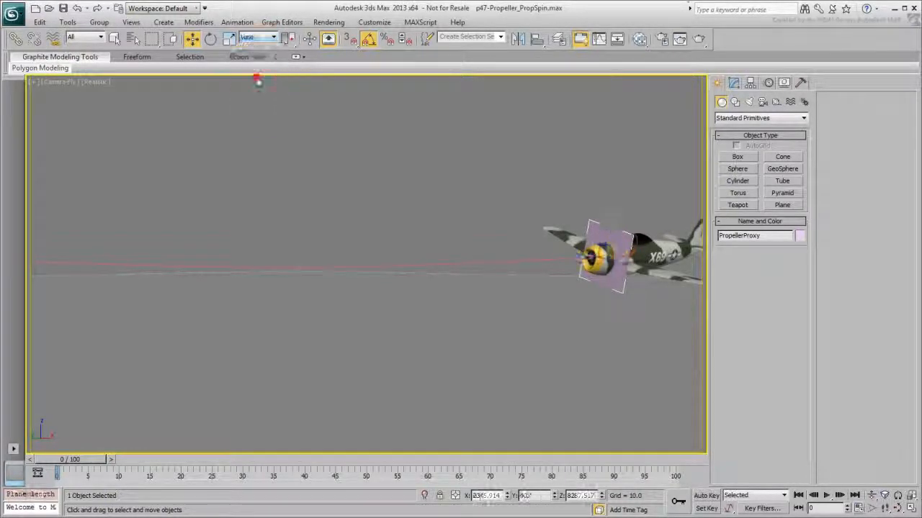
left_click_drag(589, 258, 571, 260)
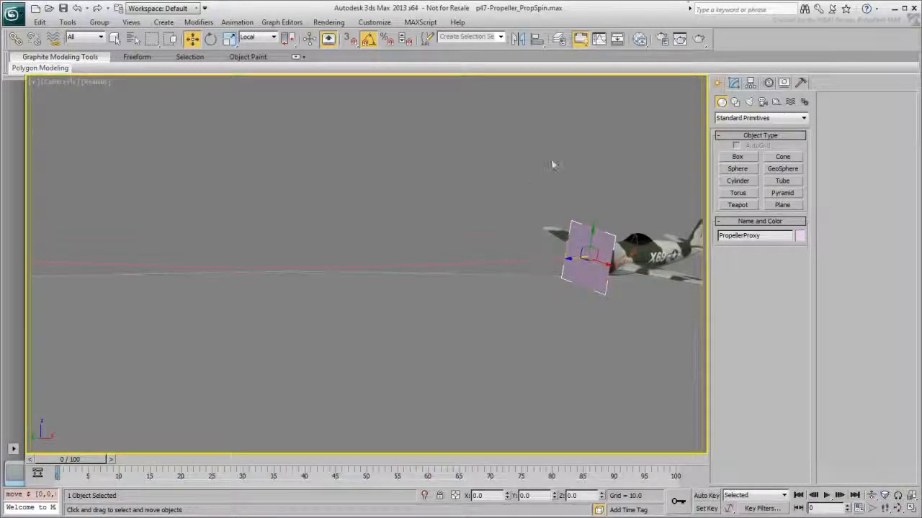
- Add a new Standard material node to the Slate Material Editor view
left_click(640, 38)
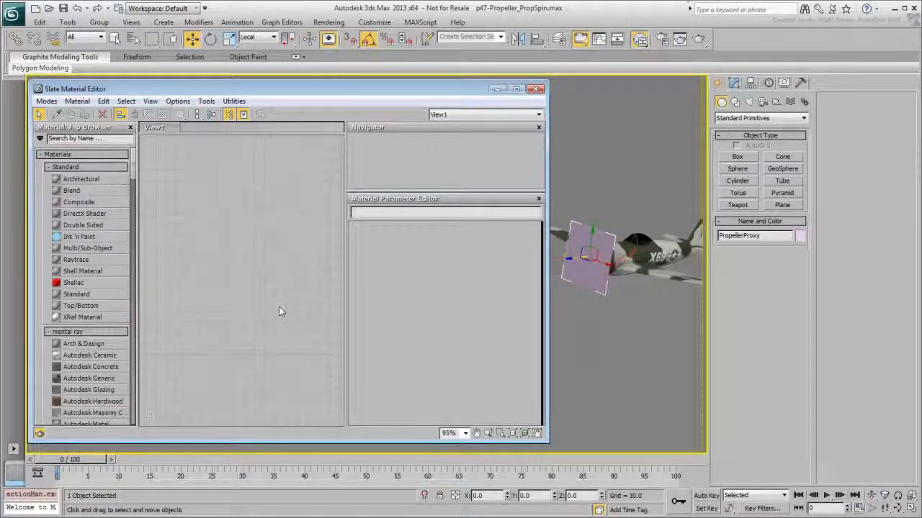
left_click_drag(77, 294, 288, 242)
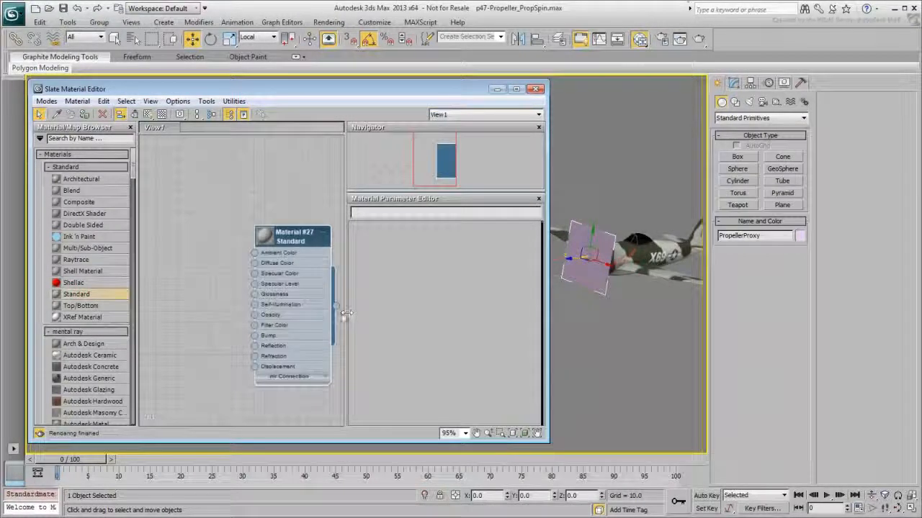
- Assign the new Standard material to PropellerProxy and set its diffuse color to black
left_click_drag(336, 306, 580, 236)
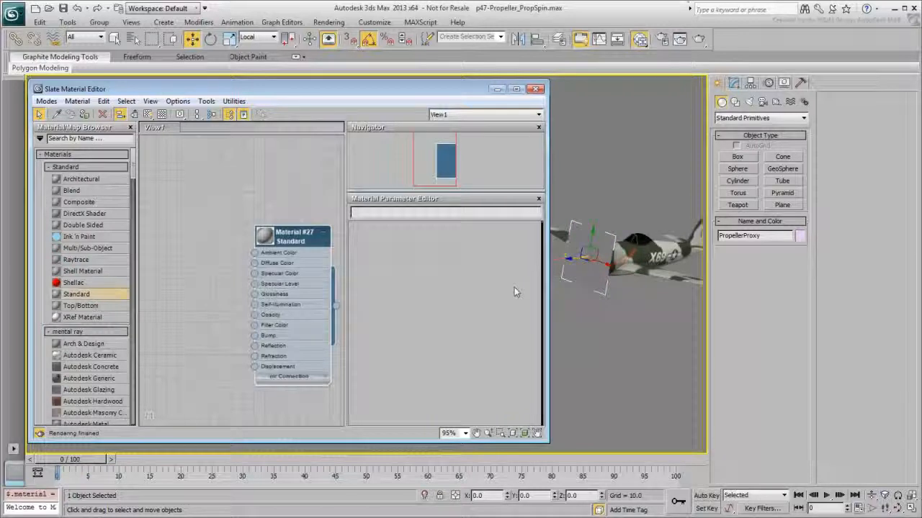
double_click(291, 236)
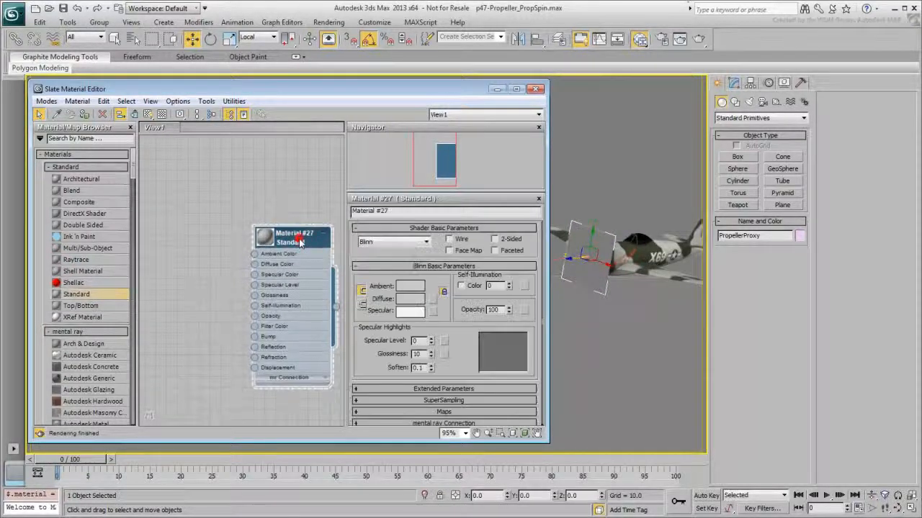
left_click(410, 300)
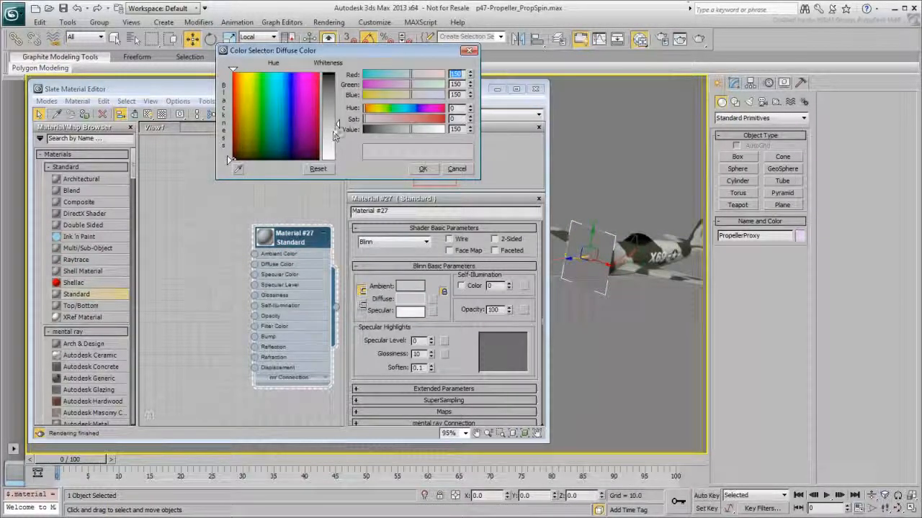
left_click_drag(337, 135, 338, 72)
left_click(422, 169)
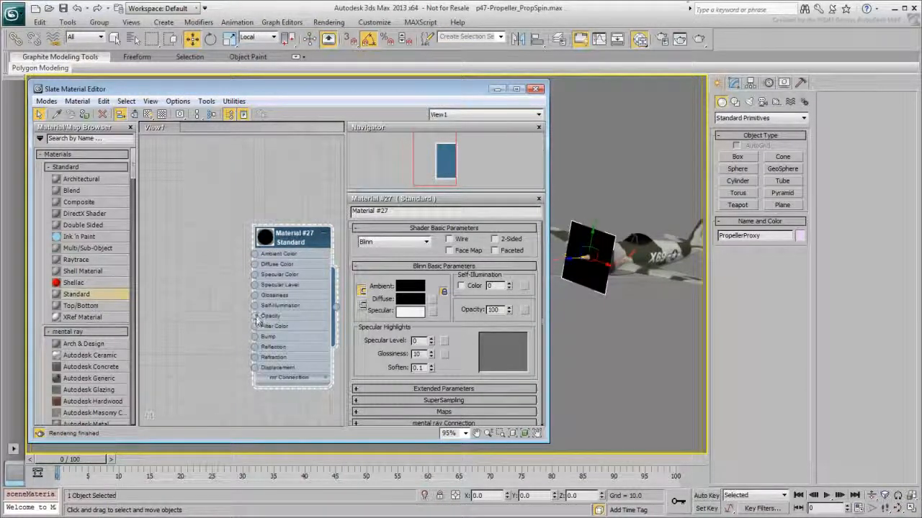
- Connect a Bitmap map to the material's Opacity, loading prop-opc_0000.png as an image sequence with frames 0 to 9
left_click_drag(212, 334, 211, 334)
mouse_move(241, 340)
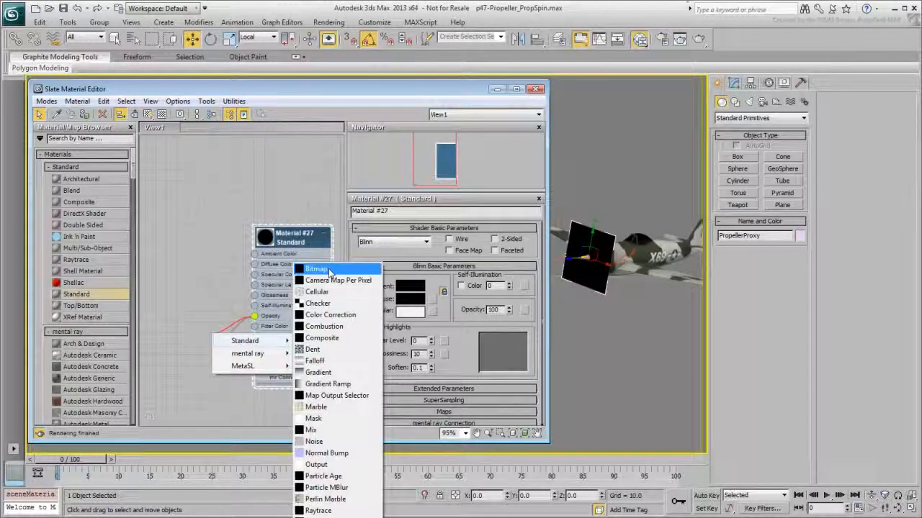
left_click(329, 271)
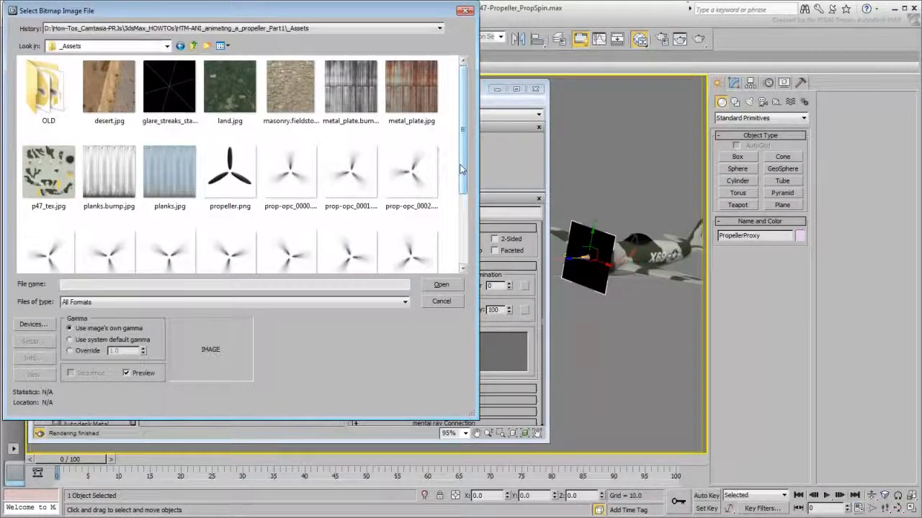
left_click(293, 189)
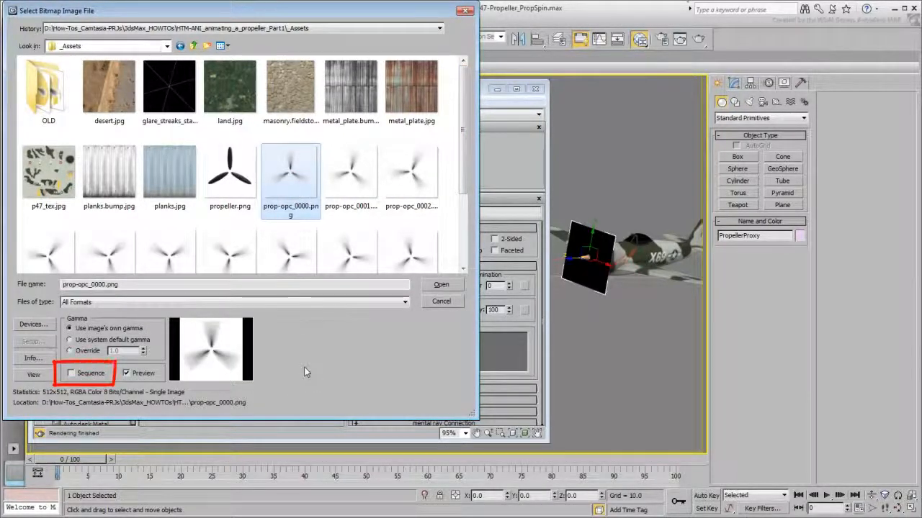
left_click(72, 374)
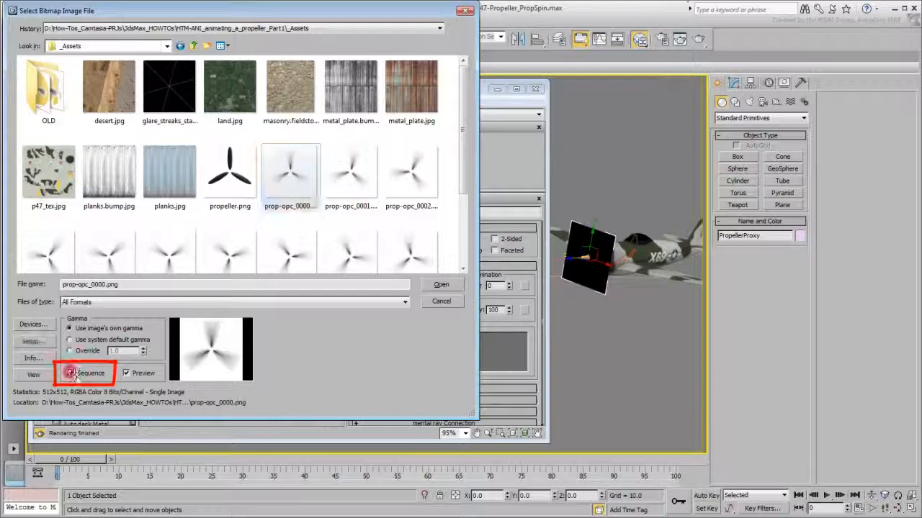
left_click(441, 284)
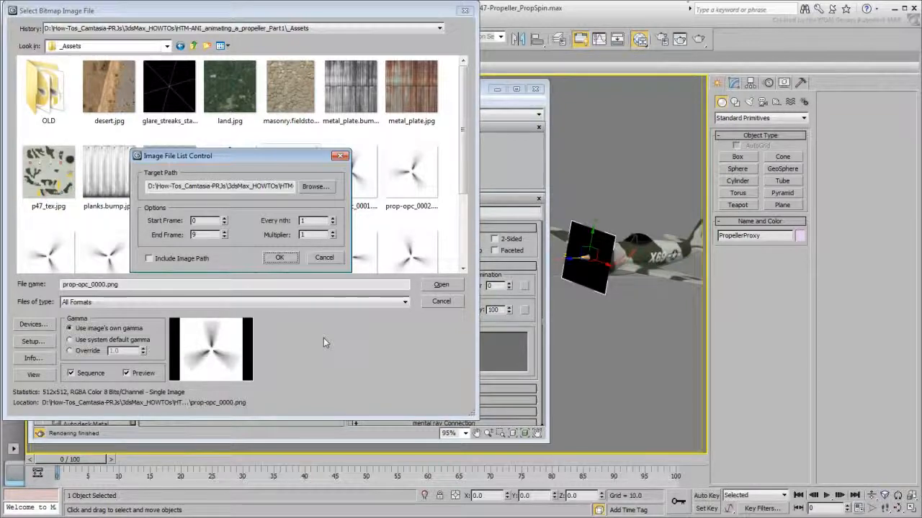
left_click(280, 257)
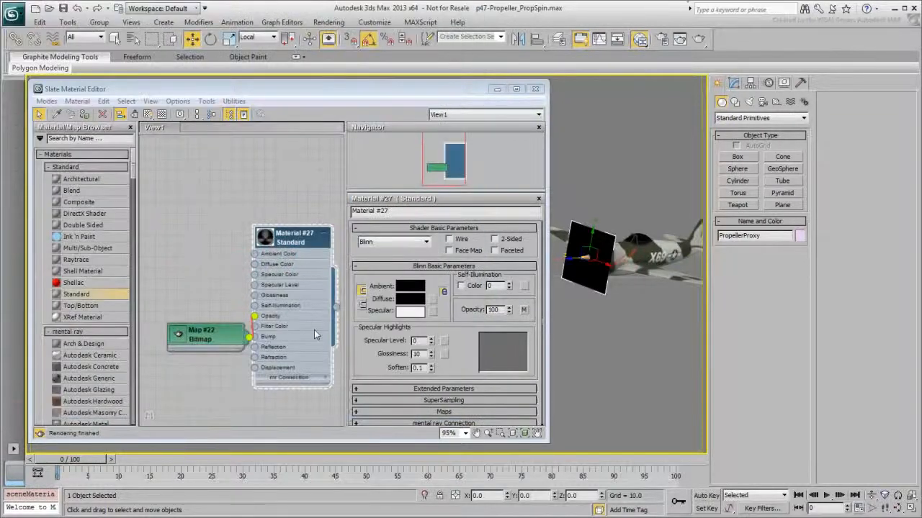
- Set the propeller bitmap's Mono Channel Output to Alpha and its RGB Channel Output to Alpha as Gray
left_click_drag(205, 339, 185, 341)
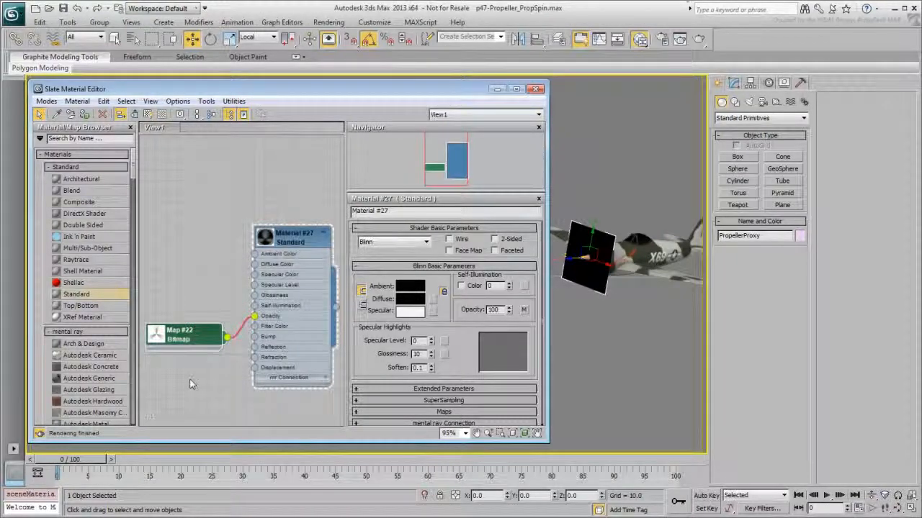
double_click(186, 340)
left_click_drag(354, 328, 355, 160)
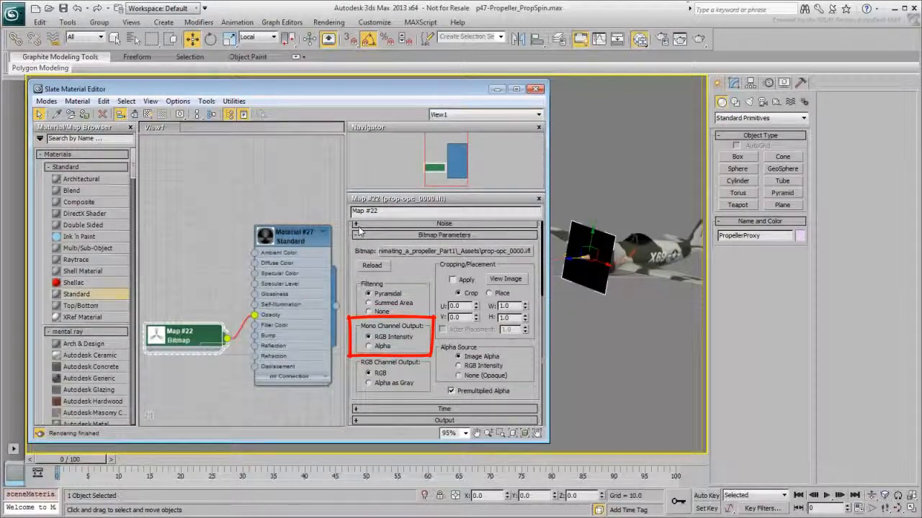
left_click(368, 346)
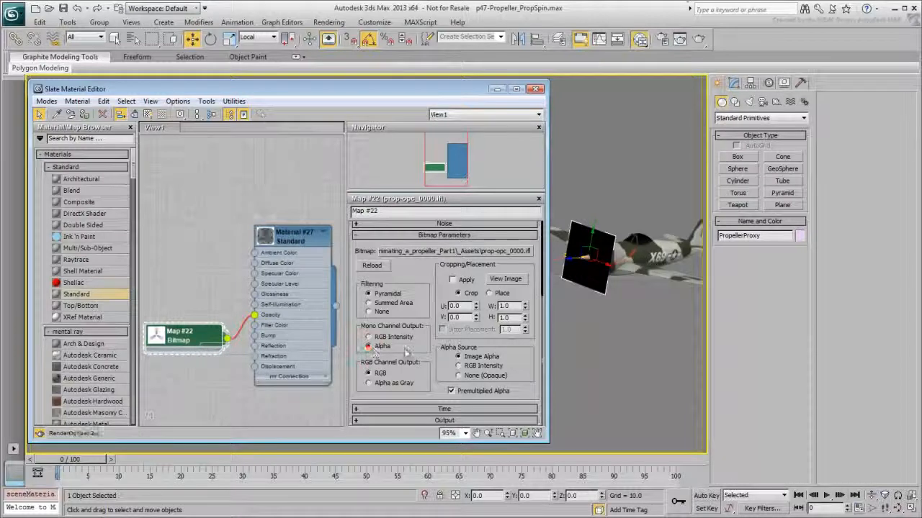
left_click(368, 383)
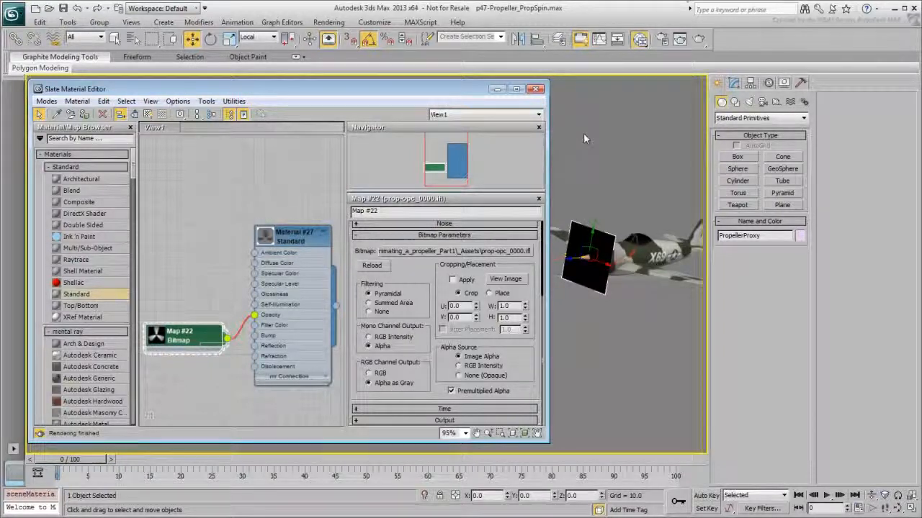
- Test-render the camera view at frame 0, then close the material editor
left_click(698, 38)
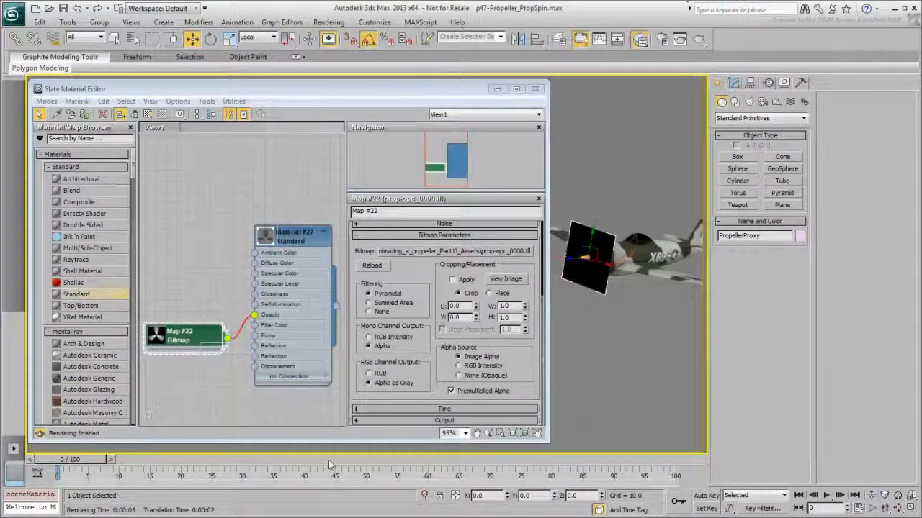
left_click(382, 385)
left_click(535, 89)
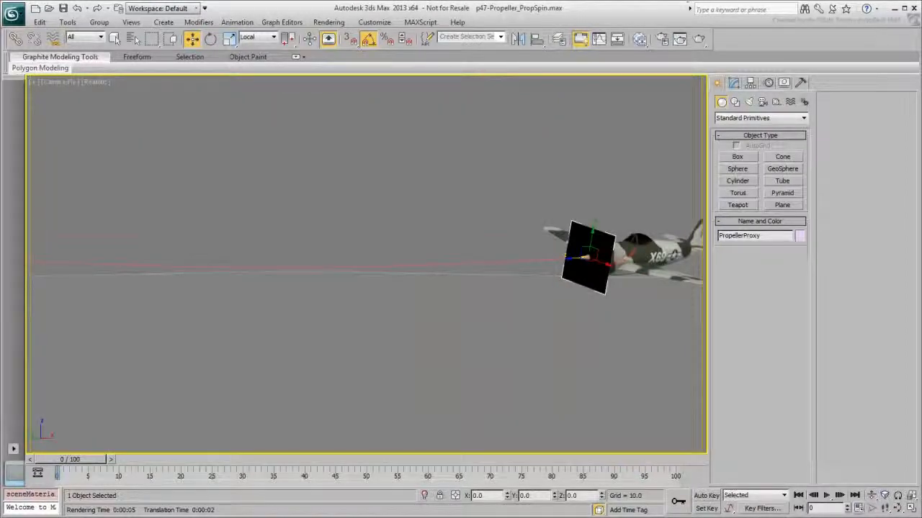
- Link PropellerProxy to the P-47 aircraft so that the aircraft is its parent
left_click_drag(78, 468, 56, 467)
key("w")
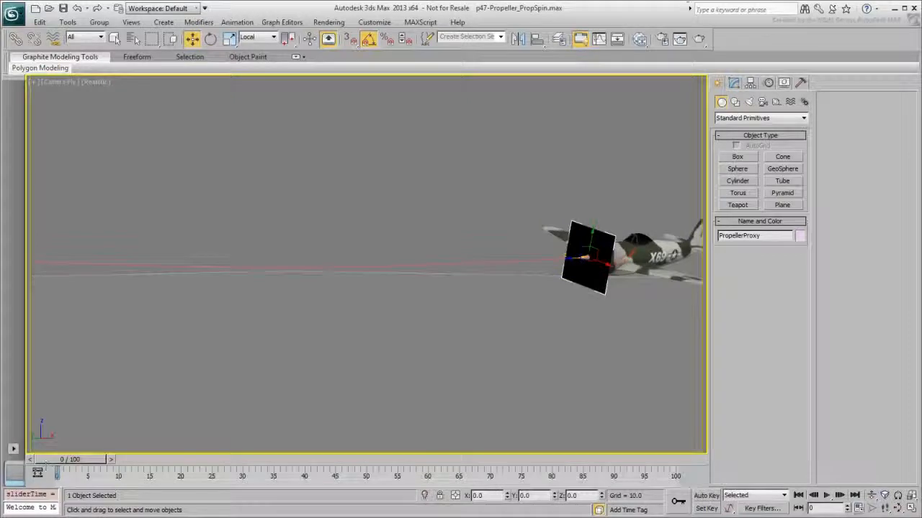
left_click(18, 40)
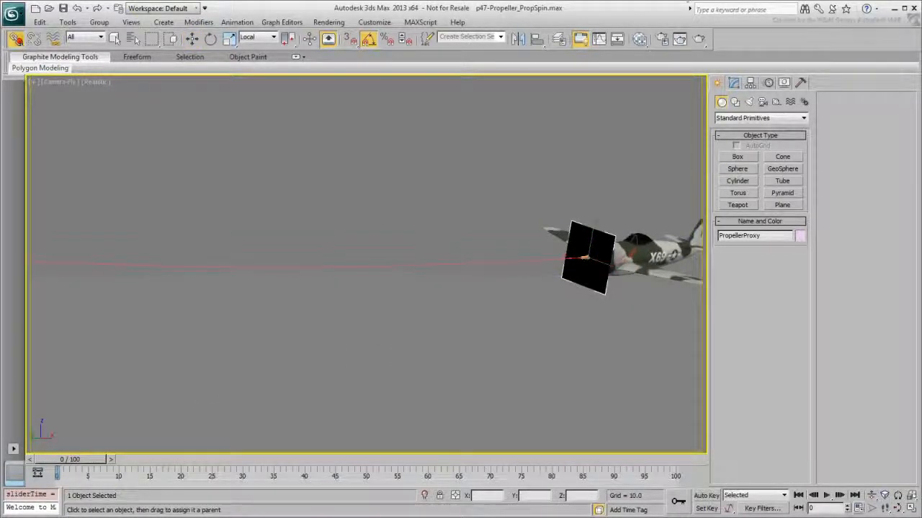
left_click_drag(607, 238, 658, 250)
- Render the camera view at frames 40 and 100 to check the propeller plane on the aircraft
left_click_drag(70, 460, 321, 451)
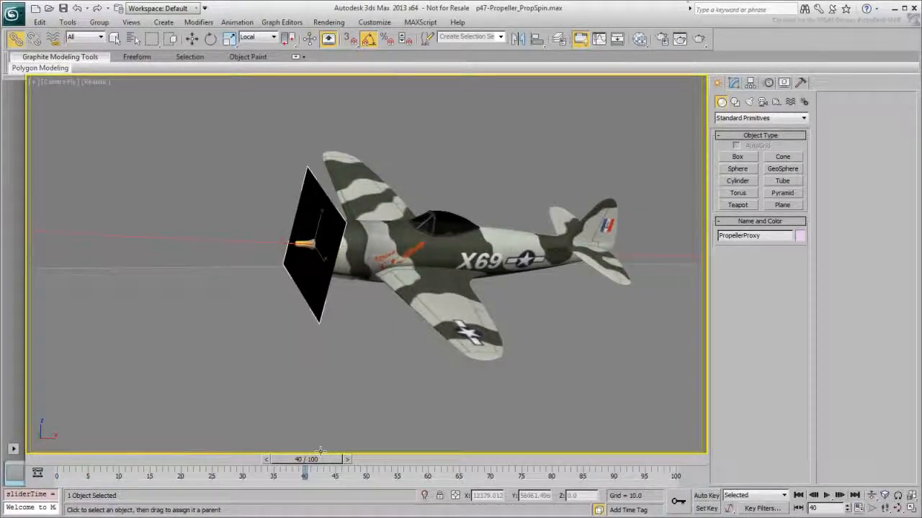
left_click(699, 38)
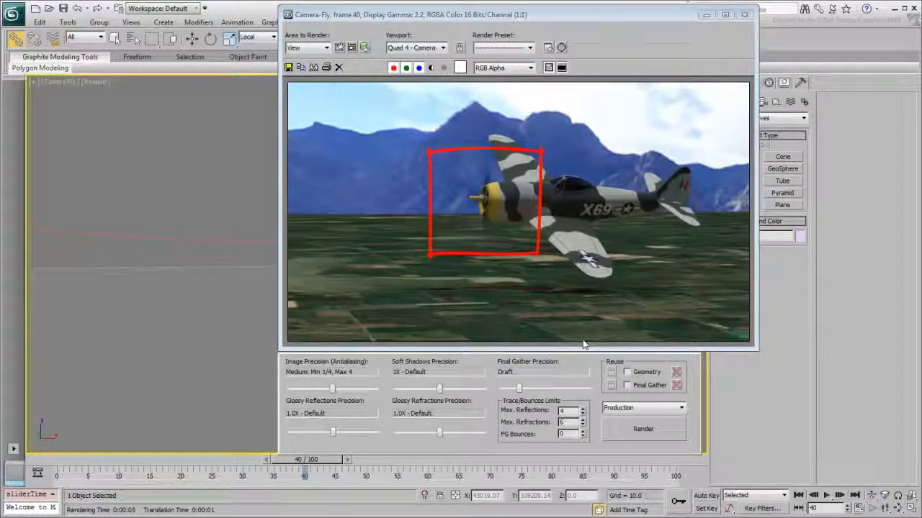
left_click_drag(306, 460, 666, 460)
left_click(634, 432)
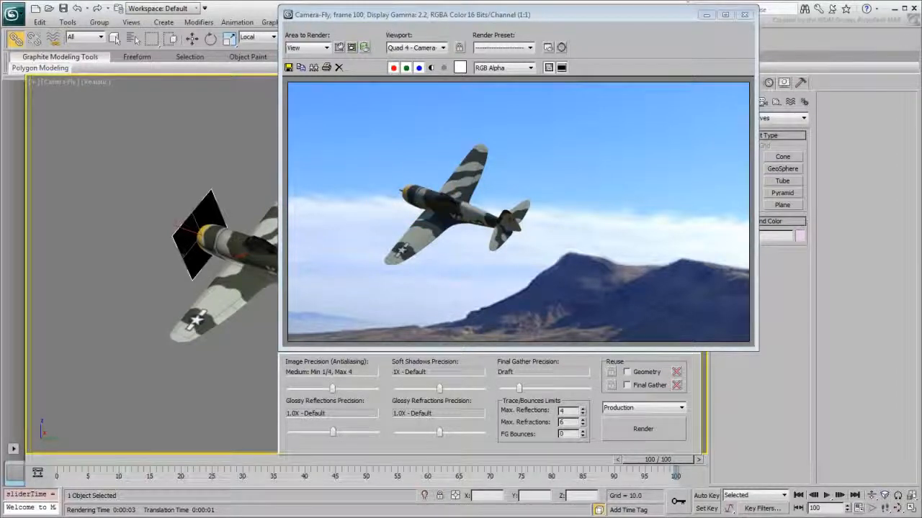
- Make the propeller material 2-Sided and render frame 100 again
key("m")
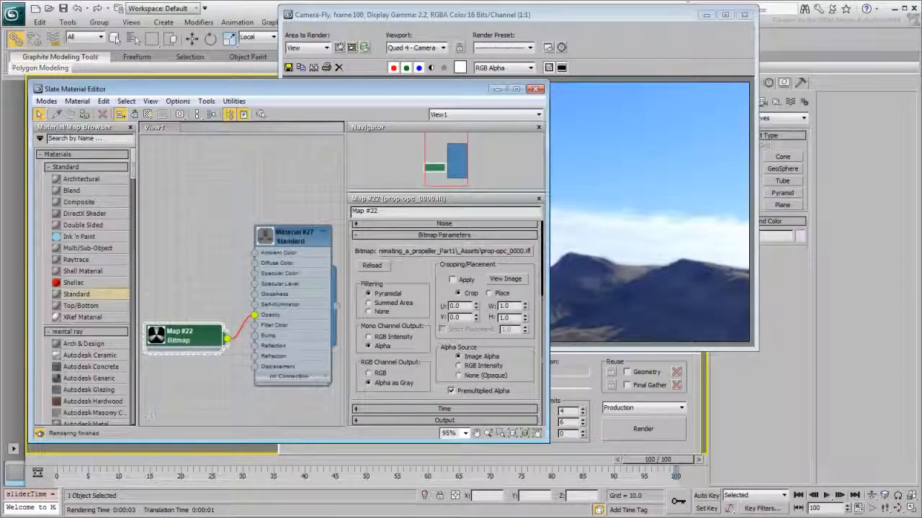
double_click(299, 238)
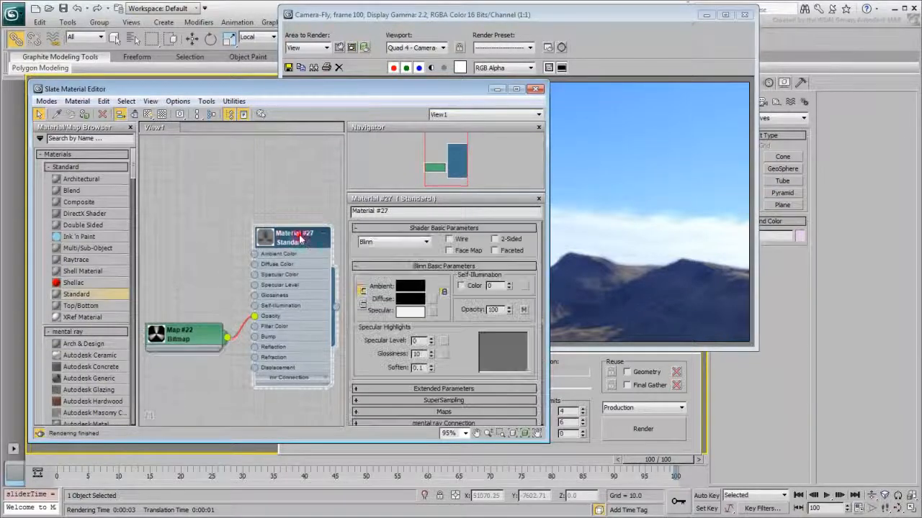
left_click(494, 239)
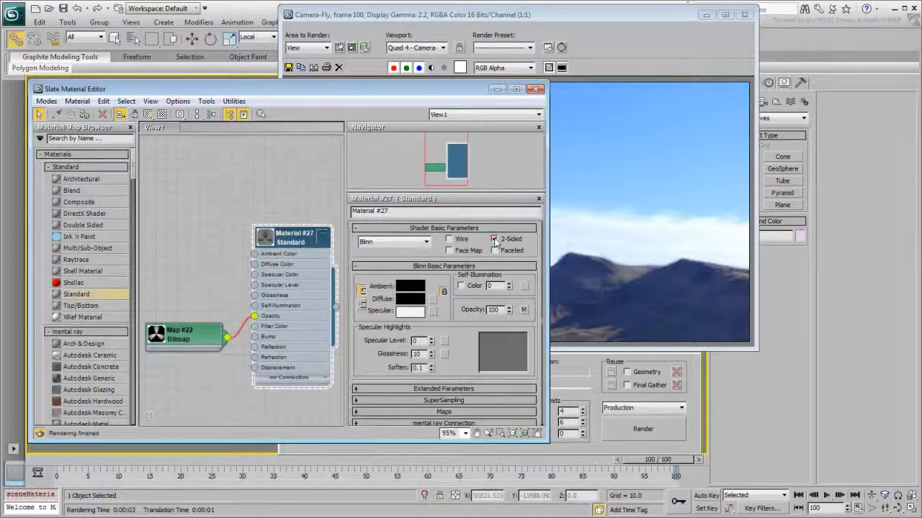
left_click(535, 88)
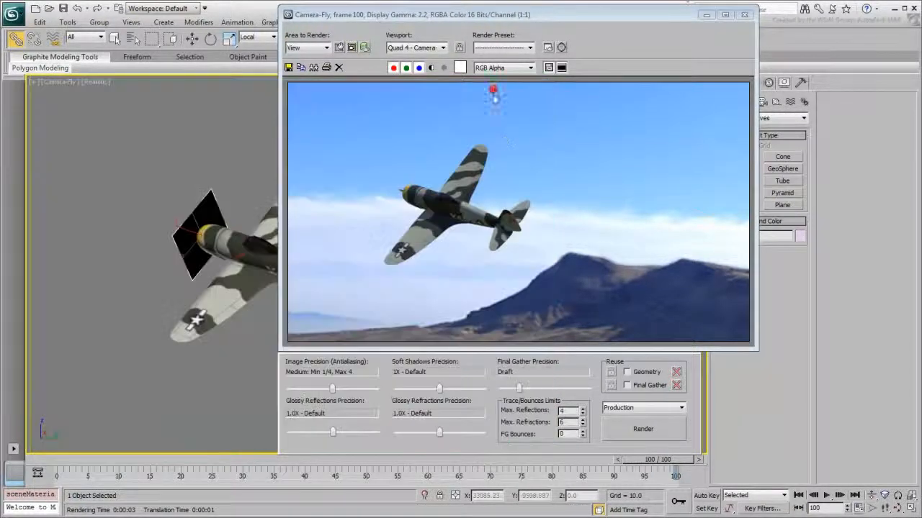
left_click(643, 430)
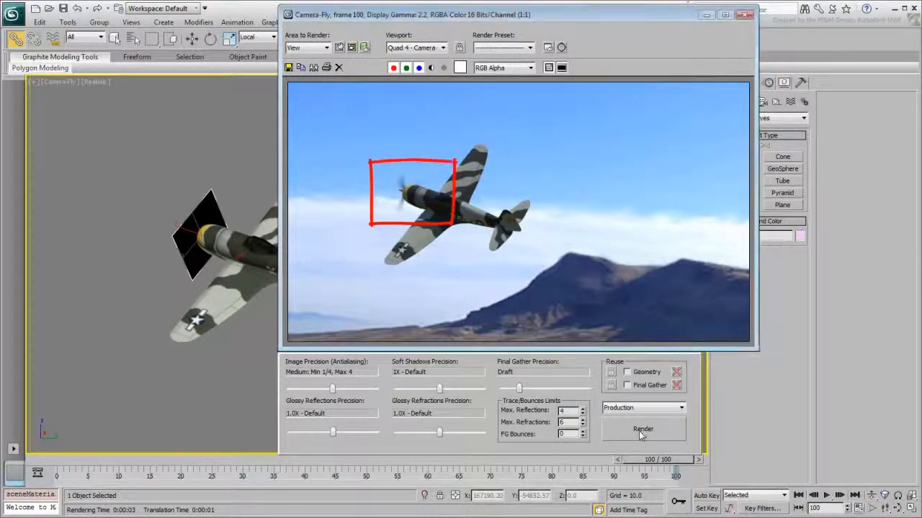
- Insert a Composite map between the propeller bitmap and the material's Opacity, with the bitmap feeding Layer 1
left_click(744, 14)
left_click(640, 39)
left_click_drag(188, 338, 189, 360)
left_click_drag(290, 236, 300, 237)
left_click(88, 331)
left_click(88, 345)
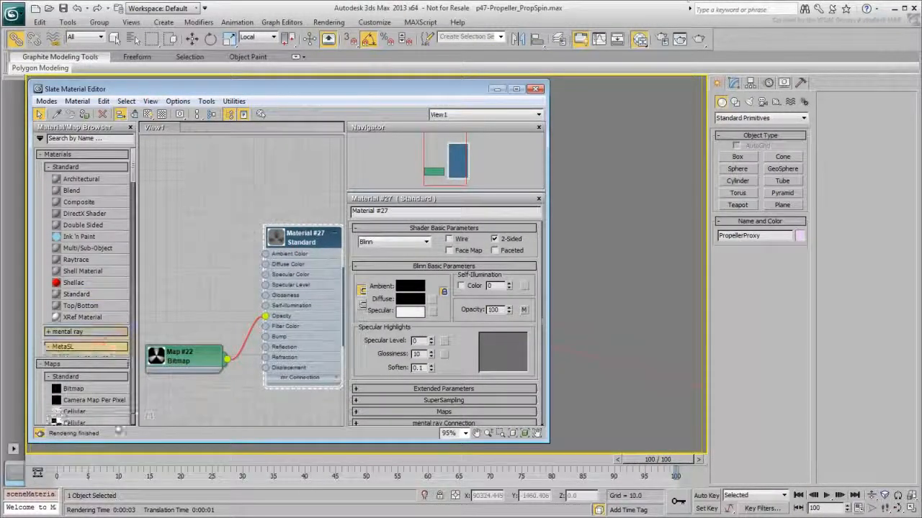
left_click_drag(134, 168, 133, 201)
left_click_drag(77, 290, 248, 343)
left_click(270, 362)
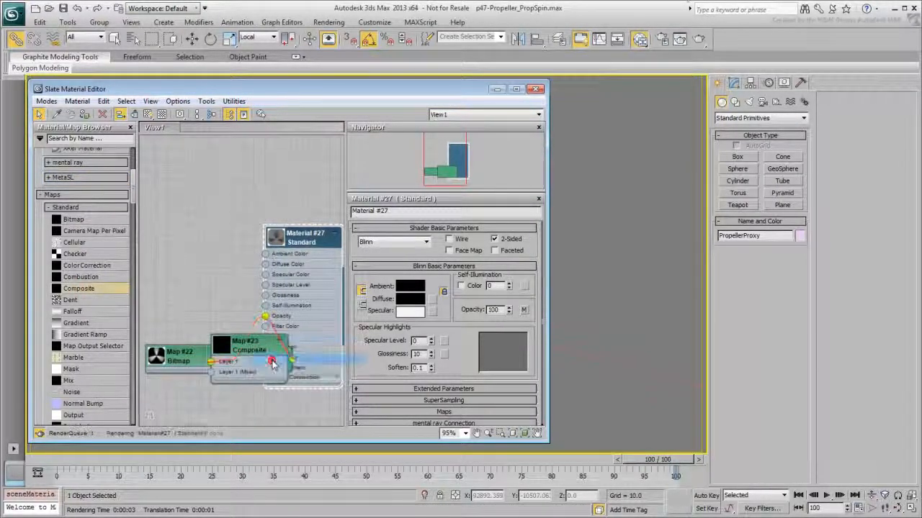
- Rearrange the Bitmap and Composite nodes so they sit apart from each other and from the material node
left_click_drag(188, 355, 121, 232)
left_click_drag(258, 351, 214, 329)
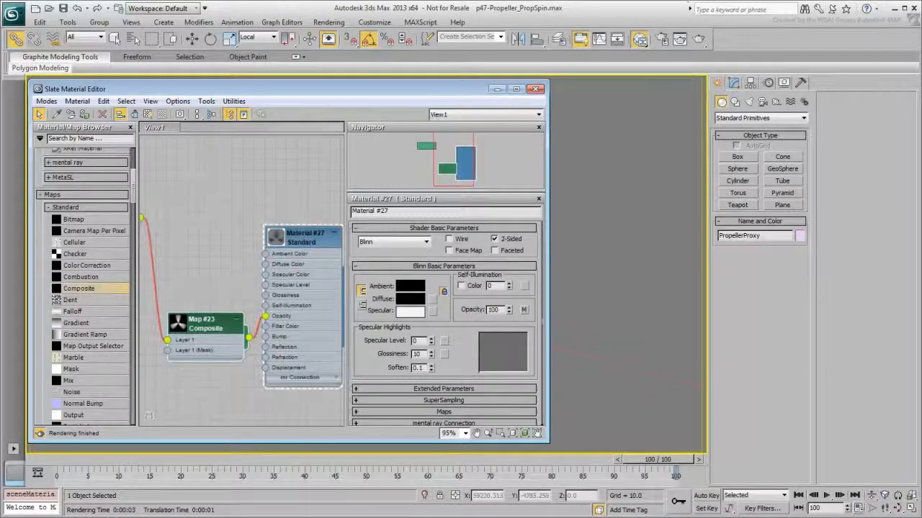
scroll(215, 326, "down", 2)
left_click_drag(144, 227, 153, 275)
- Add a second layer to the Composite map and connect a new Gradient Ramp map to Layer 2
double_click(214, 317)
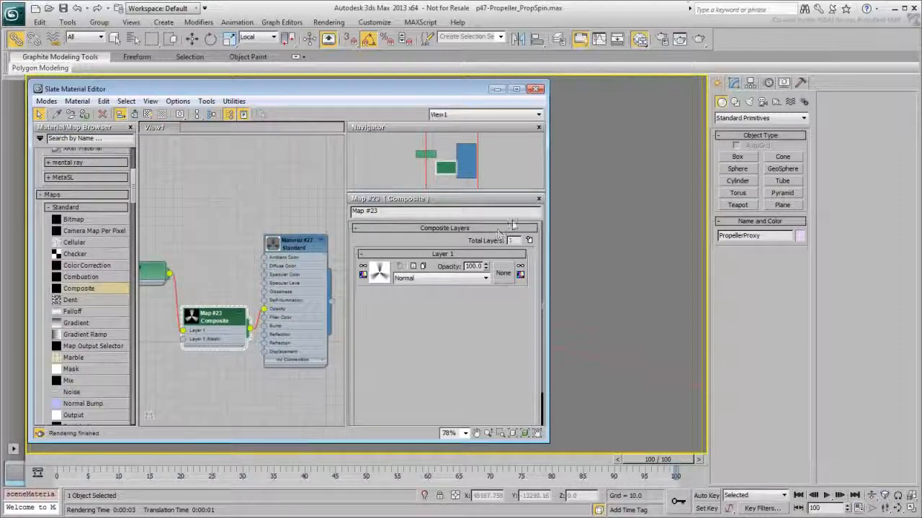
left_click(529, 239)
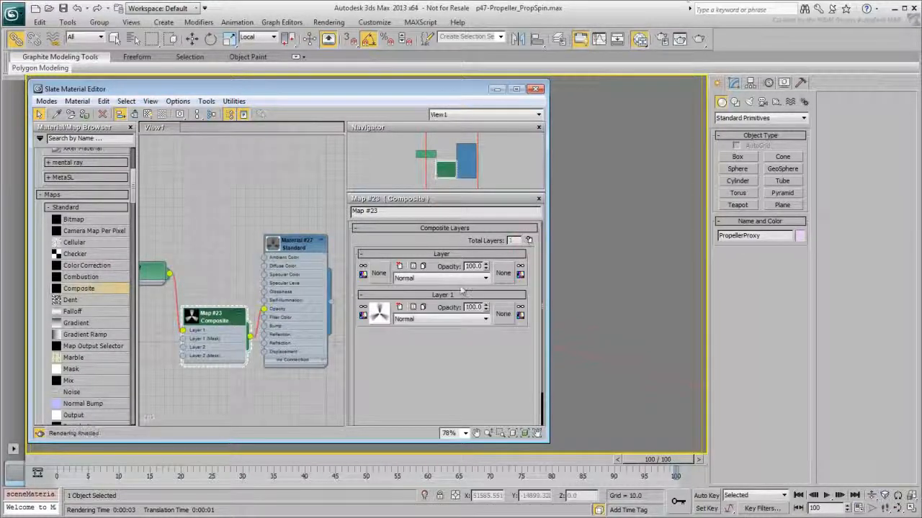
middle_click_drag(200, 367, 254, 323)
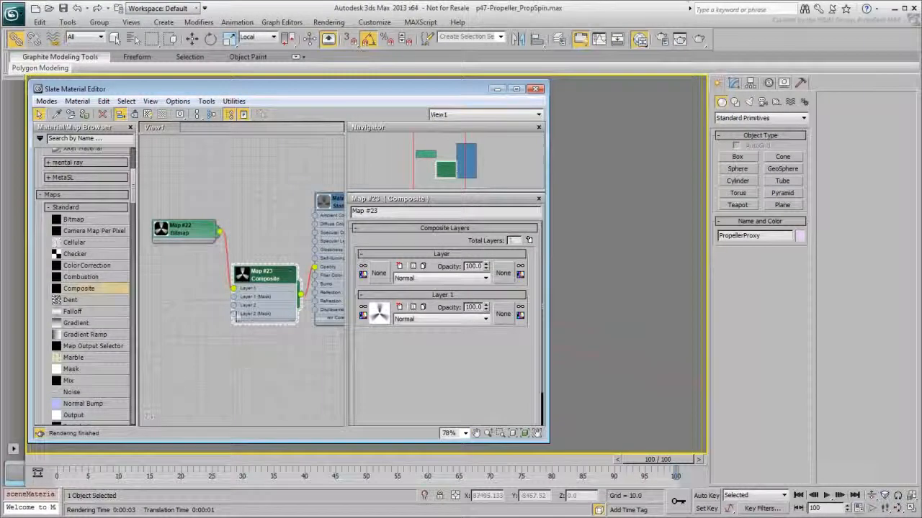
left_click_drag(235, 310, 206, 329)
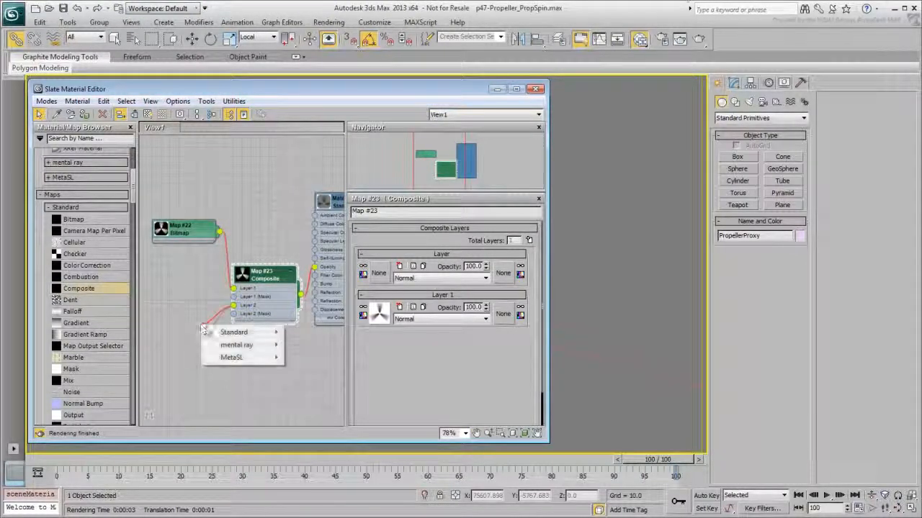
mouse_move(213, 332)
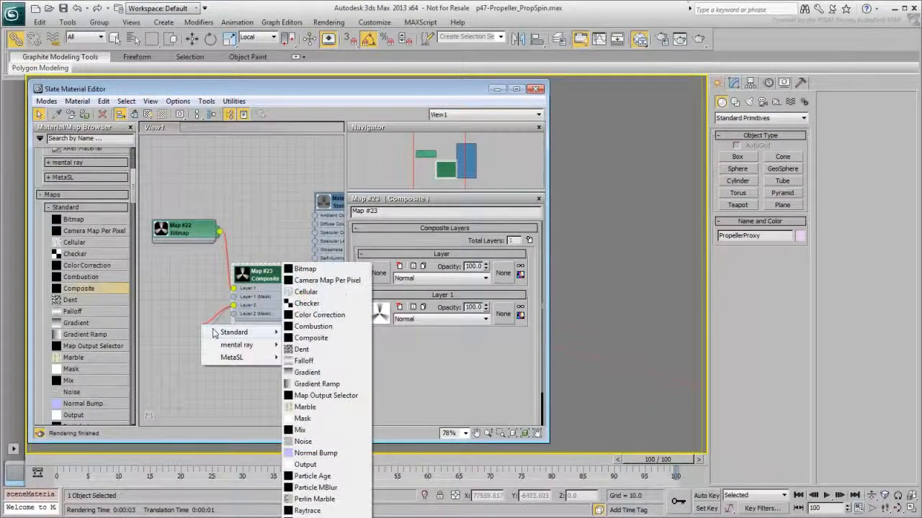
left_click(317, 383)
left_click_drag(225, 342, 198, 325)
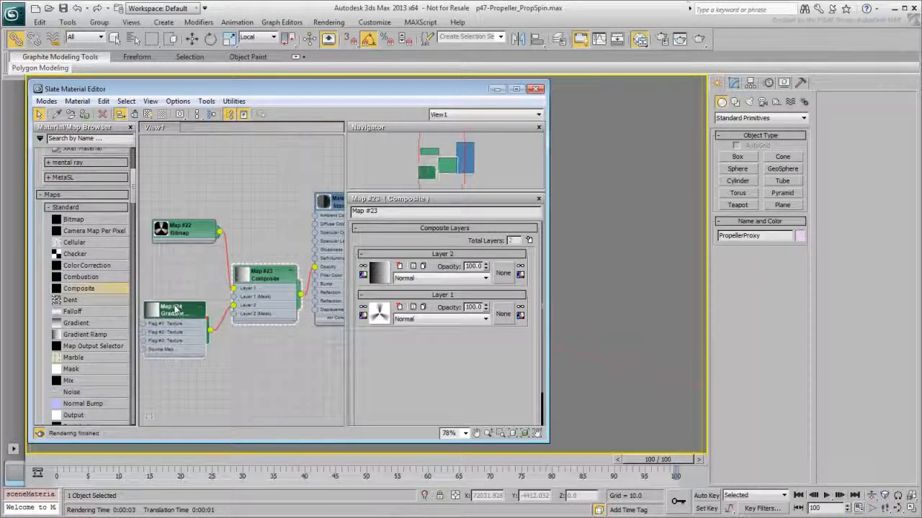
- Set the blending mode of Layer 2 in the Composite map to Addition
middle_click_drag(264, 306, 226, 311)
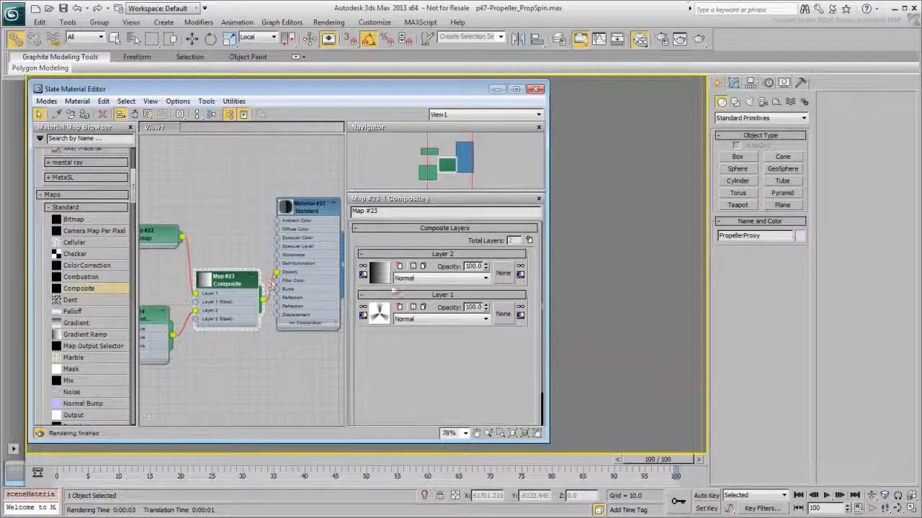
left_click(436, 279)
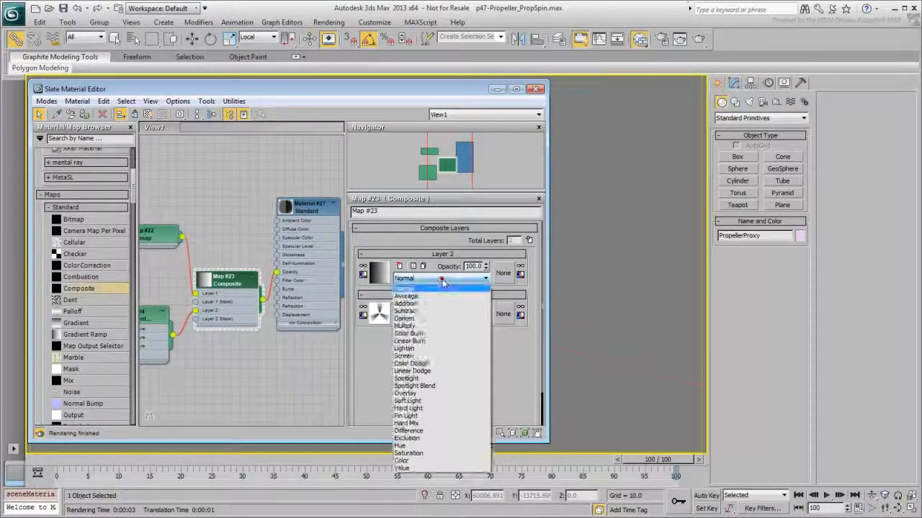
left_click(410, 303)
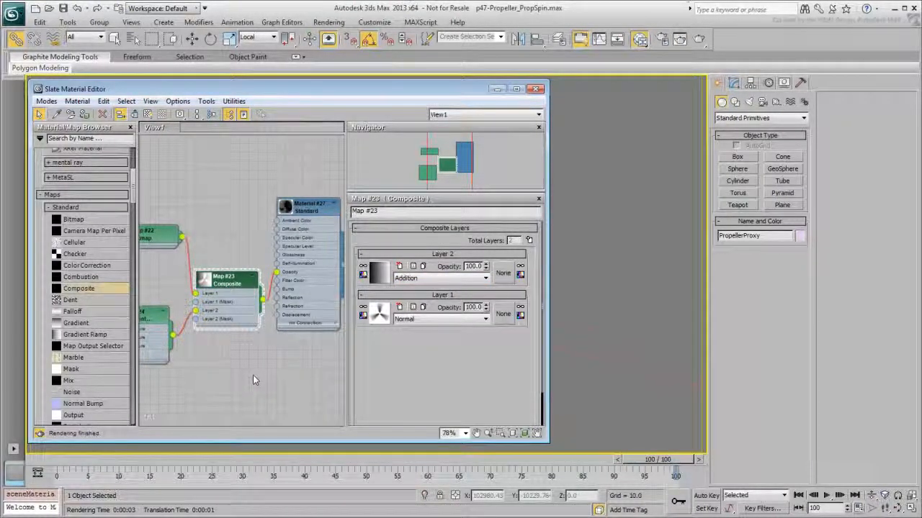
- Show the parameters of the opacity Gradient Ramp and enlarge the preview thumbnails of the Gradient Ramp and Composite nodes
middle_click_drag(211, 363, 255, 343)
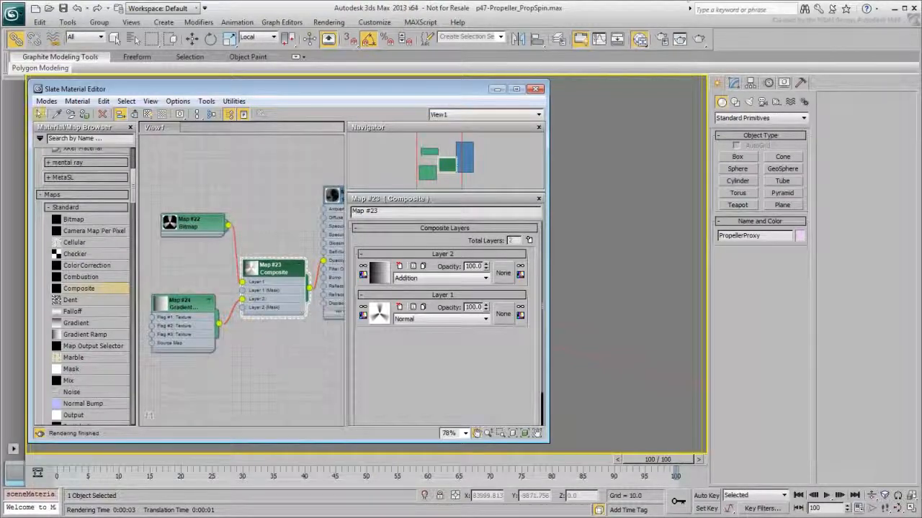
double_click(164, 316)
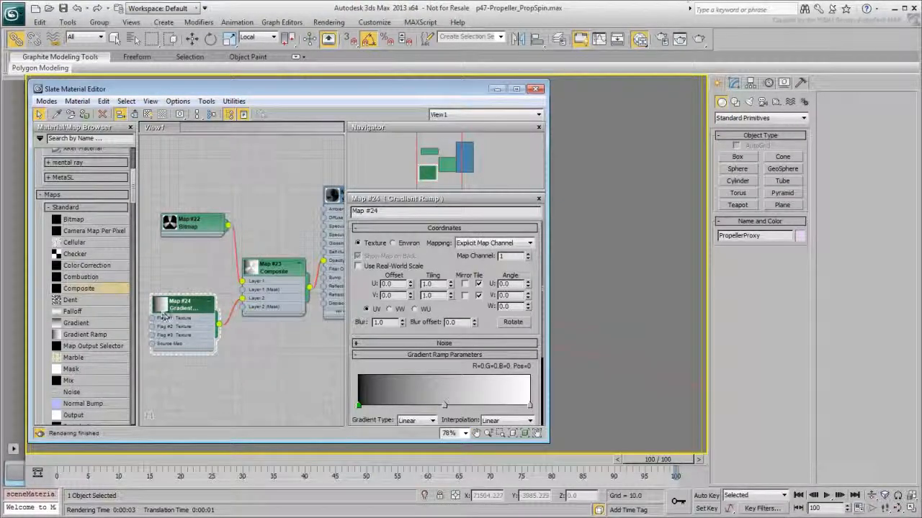
double_click(162, 310)
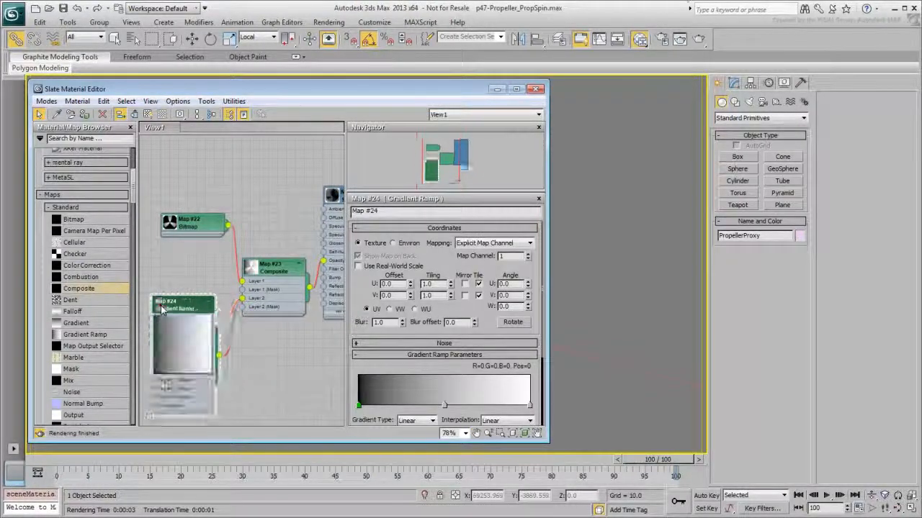
double_click(250, 271)
middle_click_drag(314, 397, 288, 387)
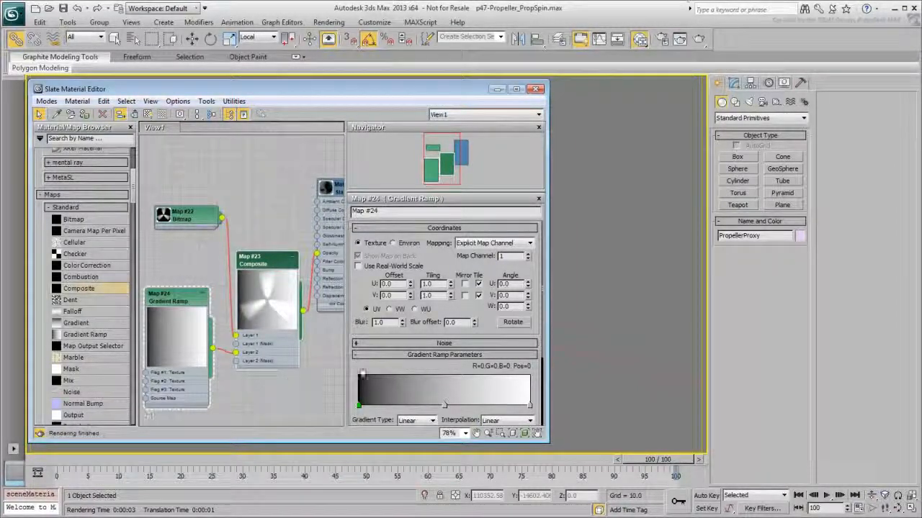
- Set the gradient type of the opacity Gradient Ramp to Radial
left_click_drag(356, 368, 359, 300)
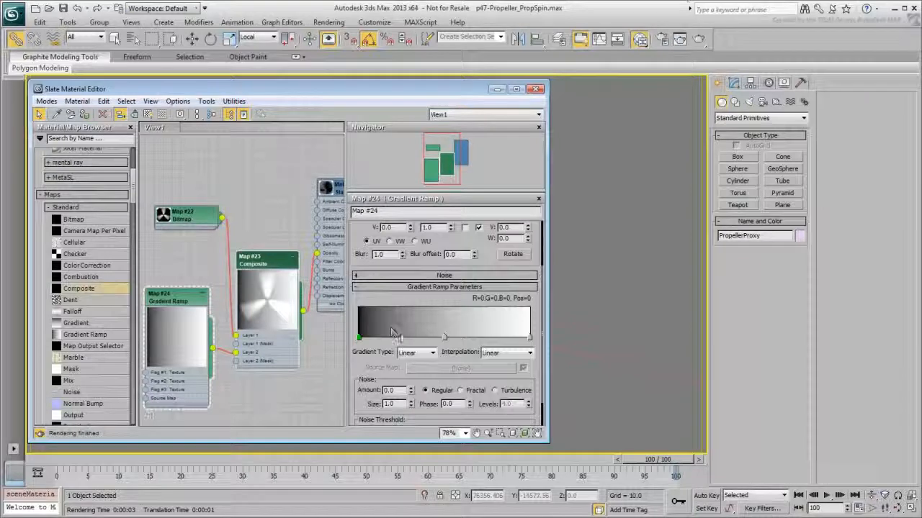
left_click(432, 353)
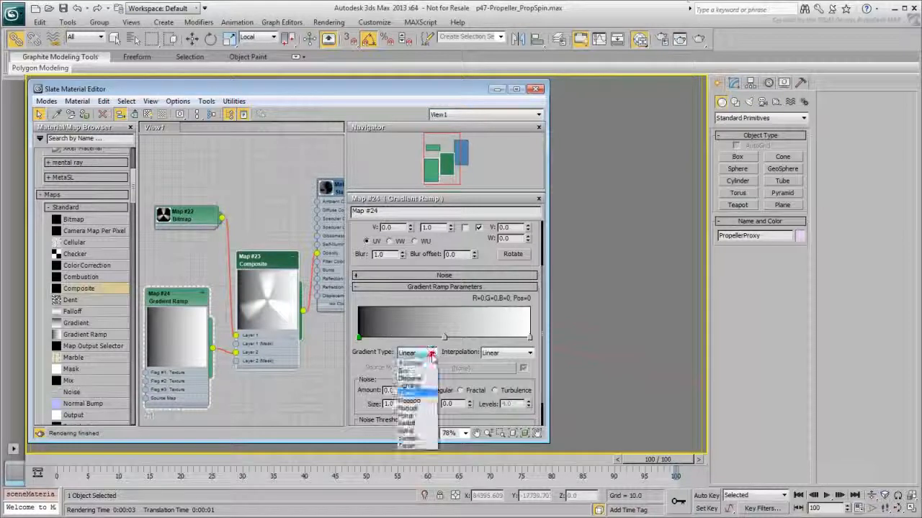
left_click(404, 422)
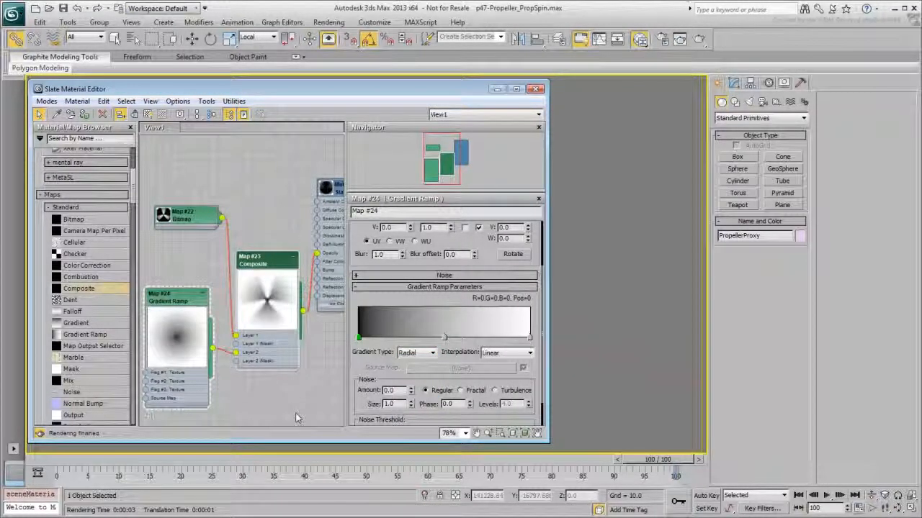
- Turn the end flag of the opacity gradient black and add another black flag at position 95
double_click(530, 339)
left_click_drag(229, 70, 229, 160)
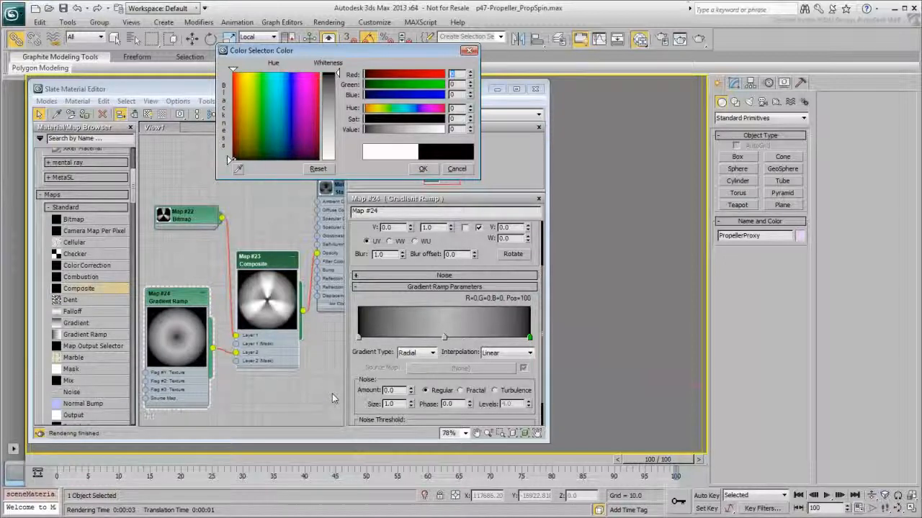
left_click(520, 338)
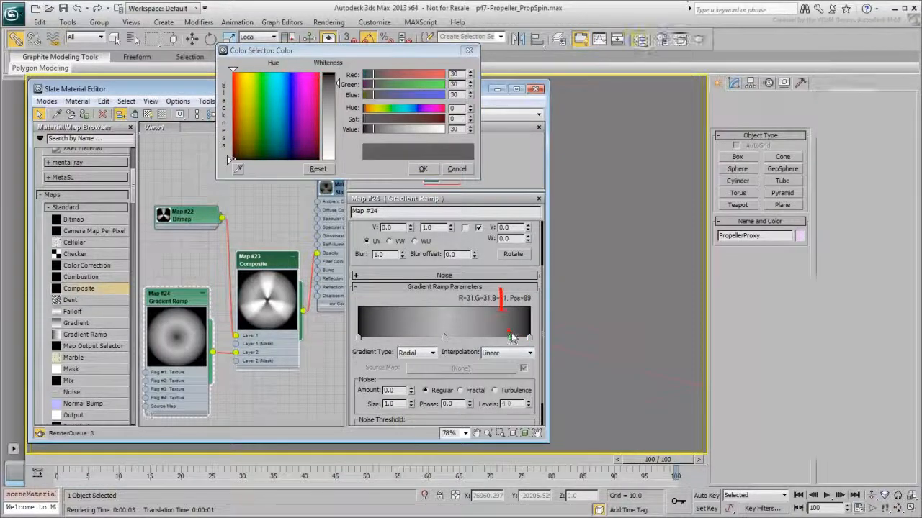
left_click(522, 339)
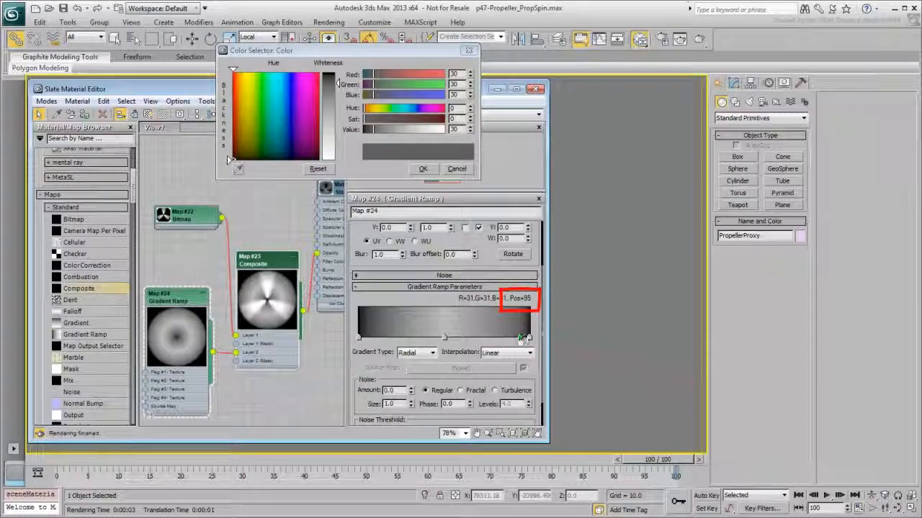
left_click_drag(333, 85, 337, 73)
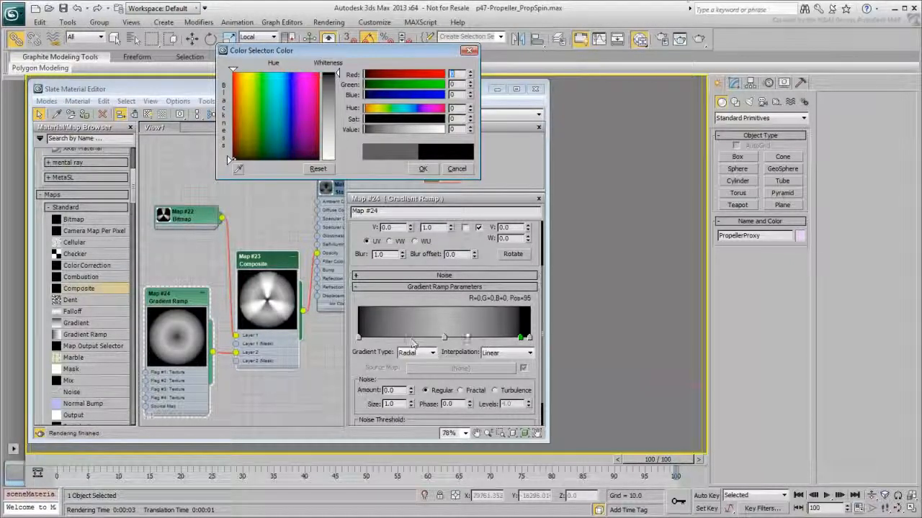
- Add a grey flag of value 127 at position 90 and move the middle flag to position 80 with value 86
left_click(509, 335)
left_click_drag(509, 338, 512, 340)
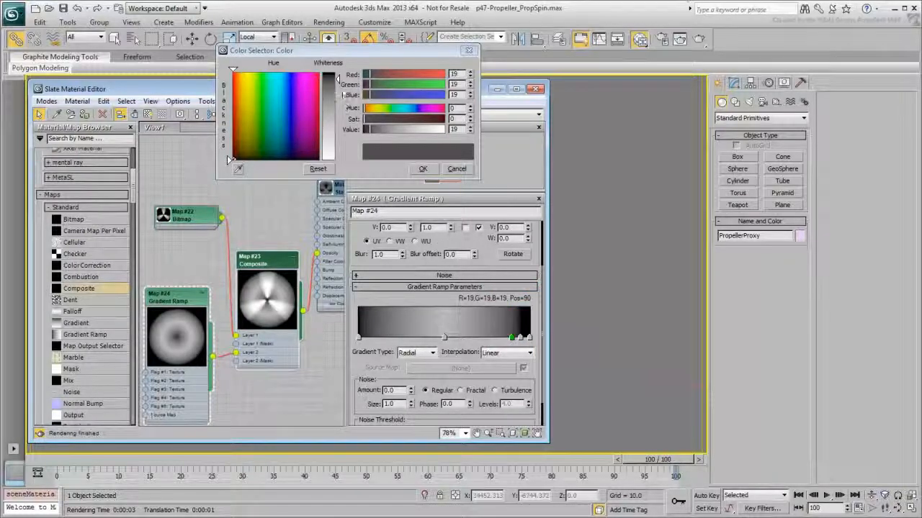
left_click_drag(339, 80, 339, 117)
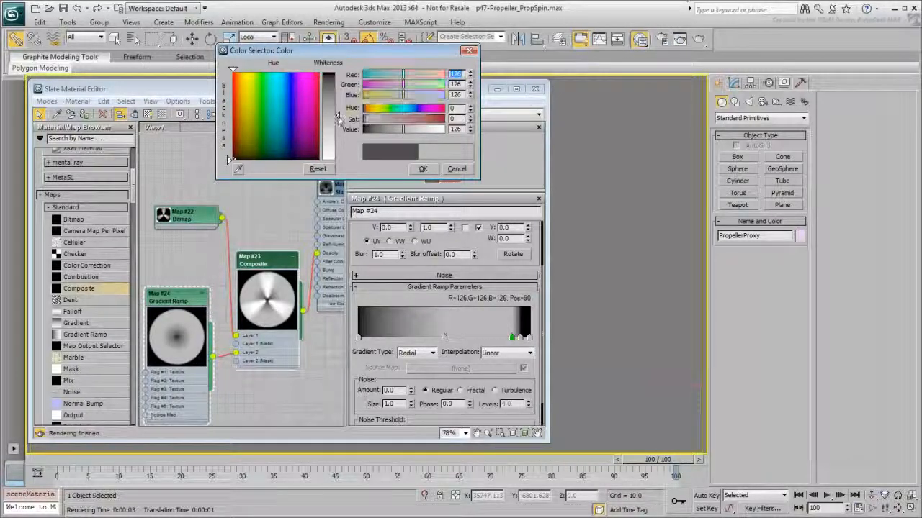
left_click(469, 127)
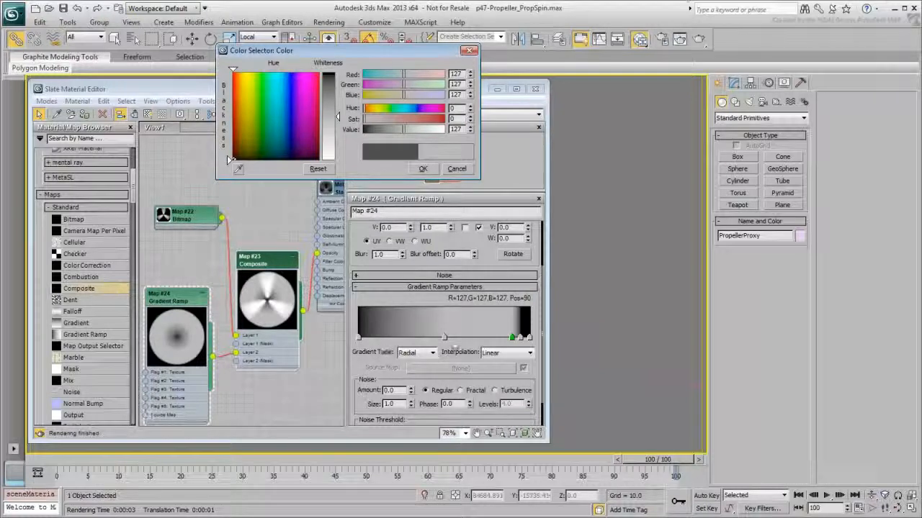
left_click_drag(445, 338, 495, 338)
left_click_drag(339, 118, 339, 103)
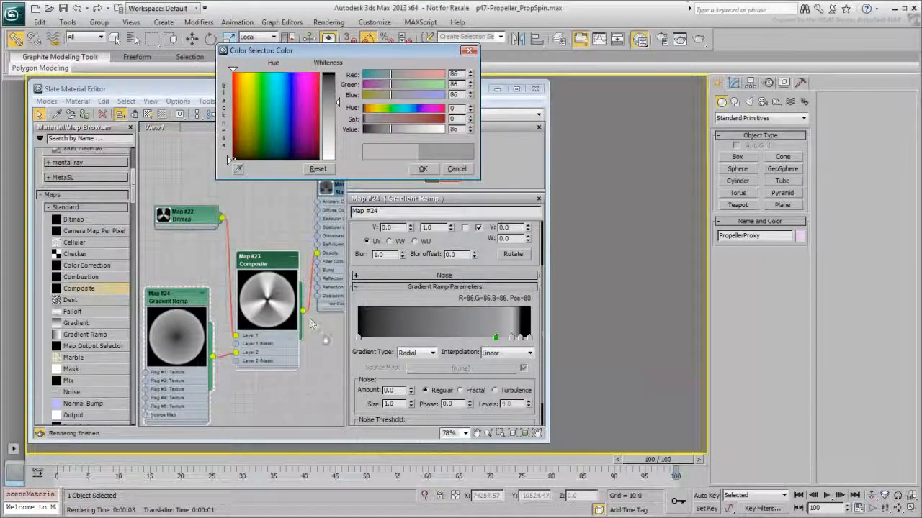
- Set the start flag of the opacity gradient to grey value 37 and render frame 100
left_click(358, 337)
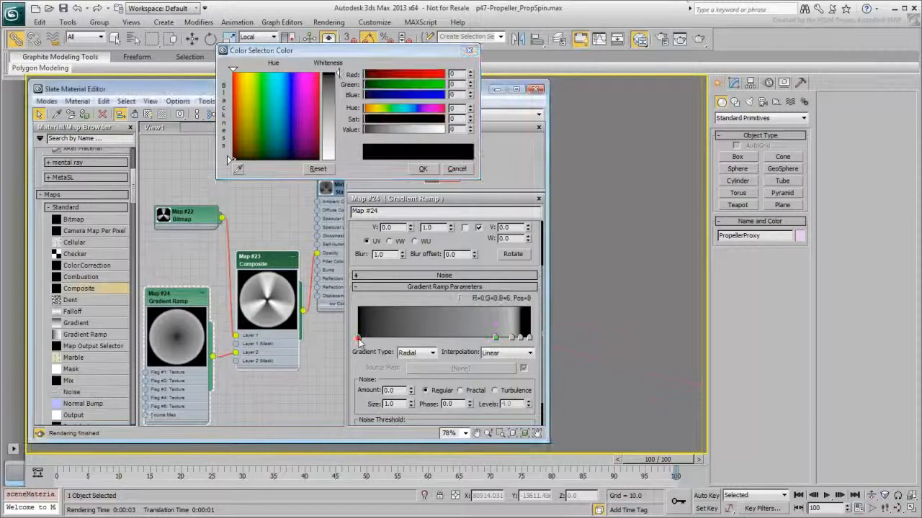
left_click_drag(339, 73, 344, 88)
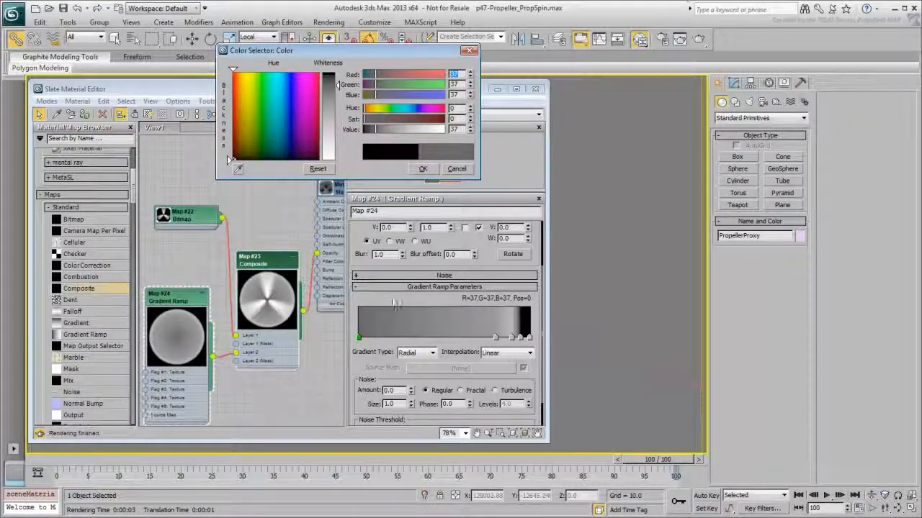
left_click(423, 168)
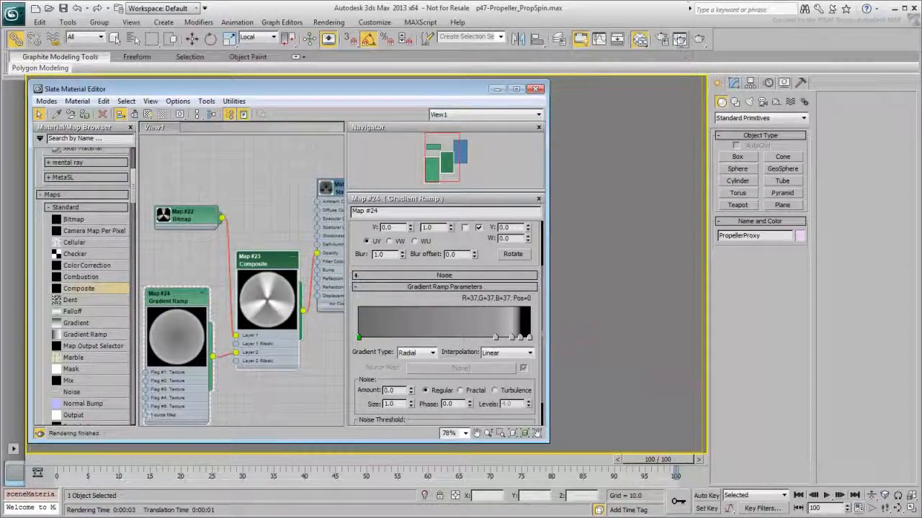
left_click(700, 41)
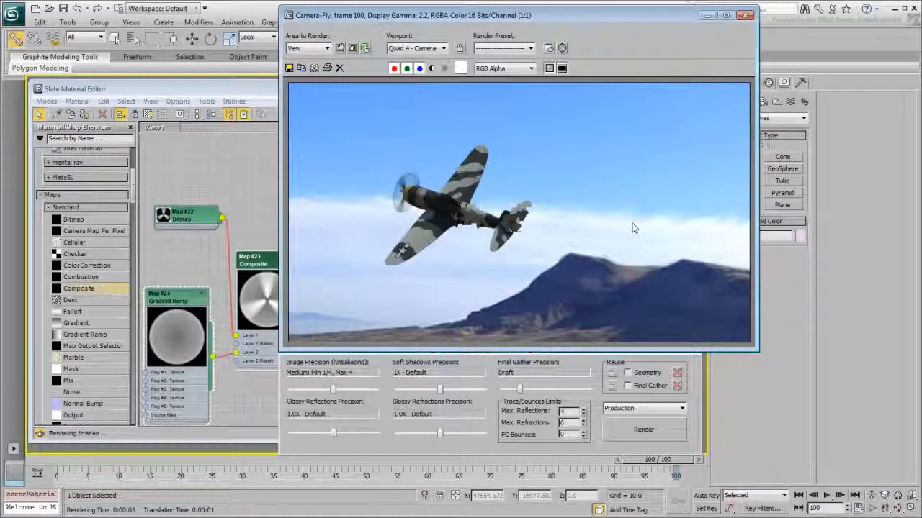
left_click(746, 15)
- Set the opacity of Layer 2 in the Composite map to 50 and render frame 100 again
double_click(264, 266)
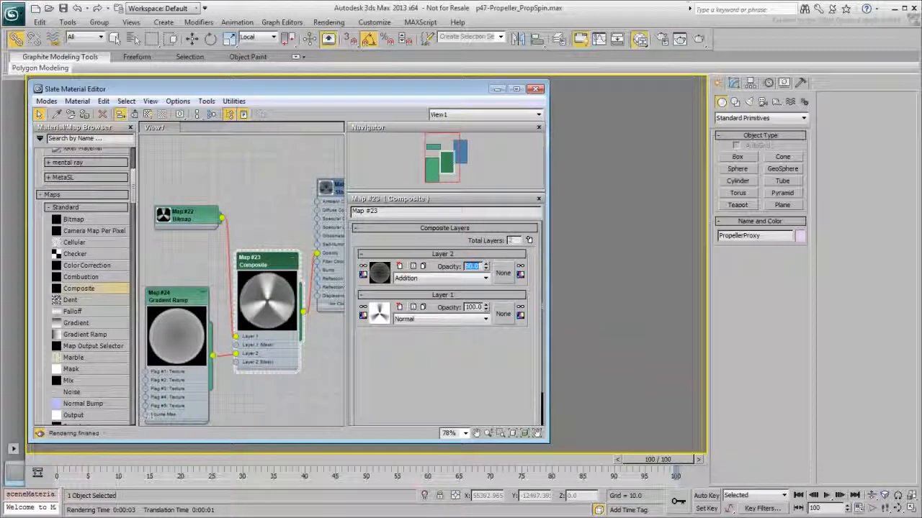
left_click(700, 39)
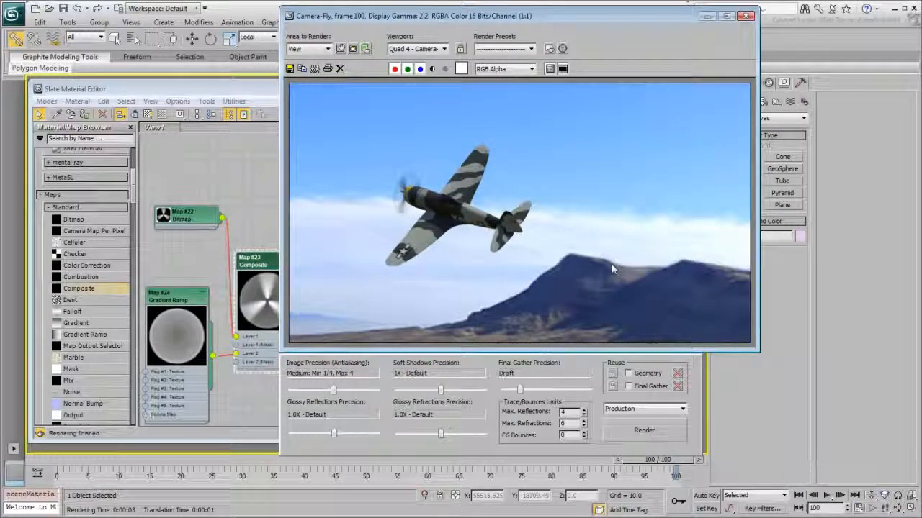
left_click(748, 16)
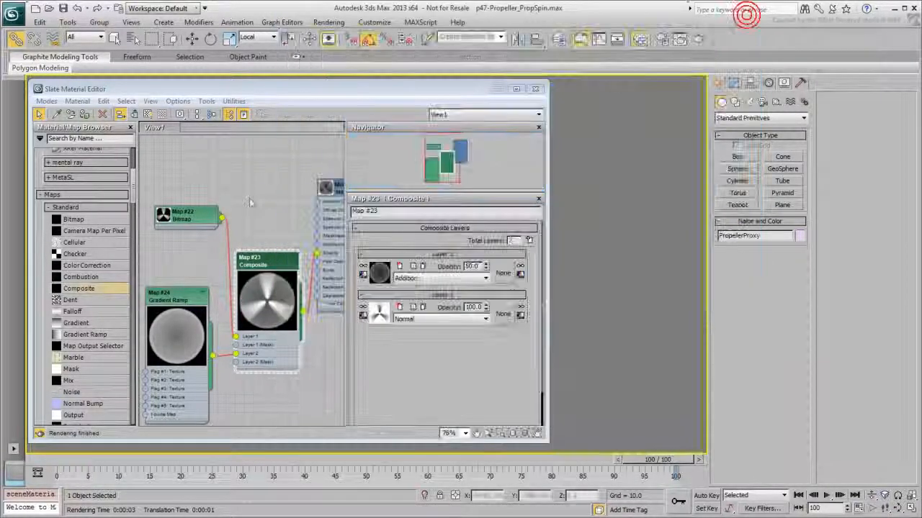
- Move the Bitmap node closer to the opacity Gradient Ramp and connect a new Gradient Ramp map to the material's Diffuse Color
left_click_drag(210, 214, 203, 258)
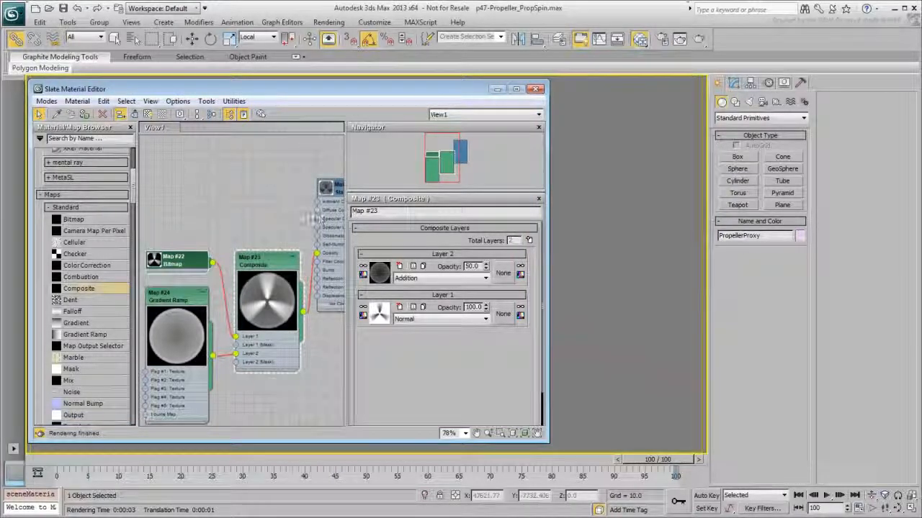
left_click_drag(314, 211, 203, 155)
mouse_move(292, 189)
left_click(380, 293)
double_click(202, 156)
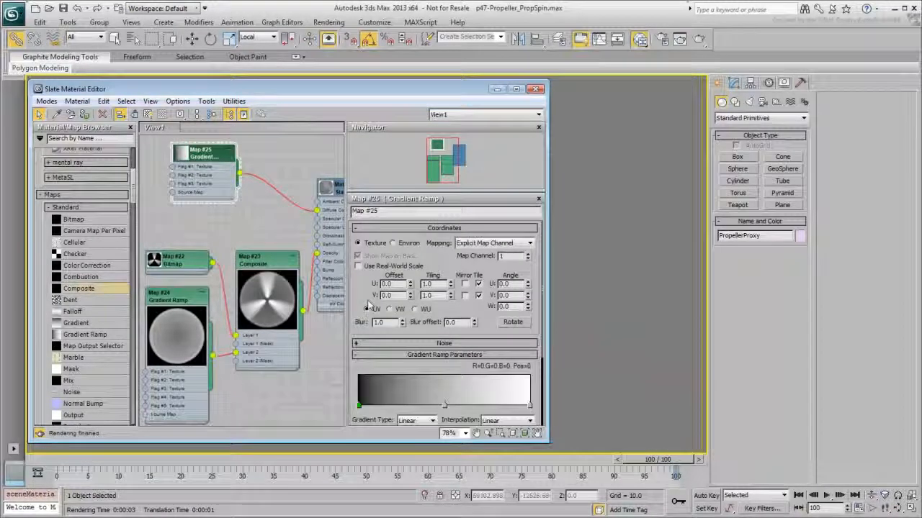
- Set the gradient type of the diffuse Gradient Ramp to Radial
scroll(360, 329, "down", 5)
left_click(416, 317)
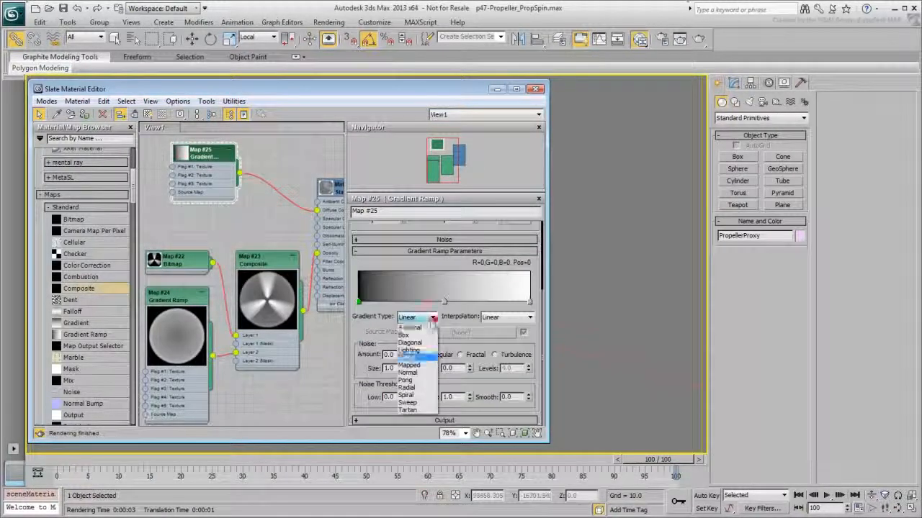
left_click(406, 387)
- Colour the end flag of the diffuse gradient dark red, RGB 38, 10, 10, and add a matching flag at position 82
double_click(530, 301)
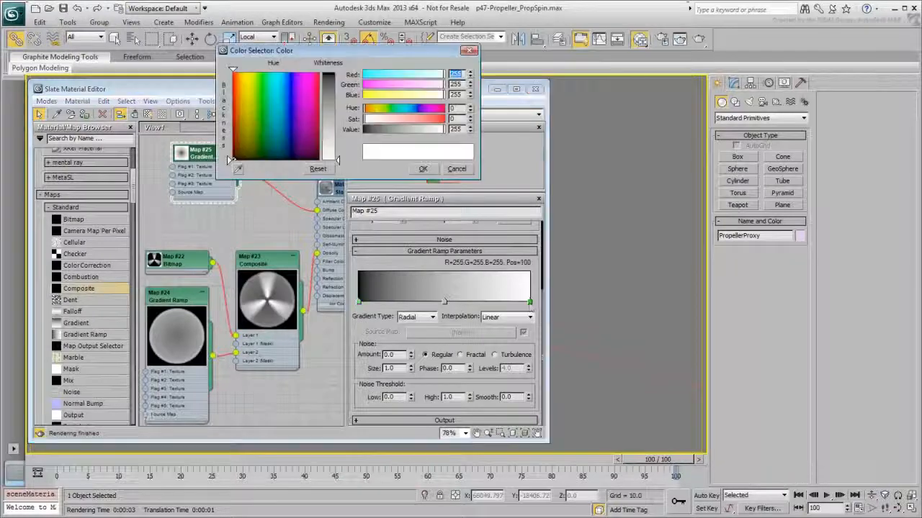
left_click_drag(337, 160, 337, 75)
left_click_drag(230, 146, 229, 140)
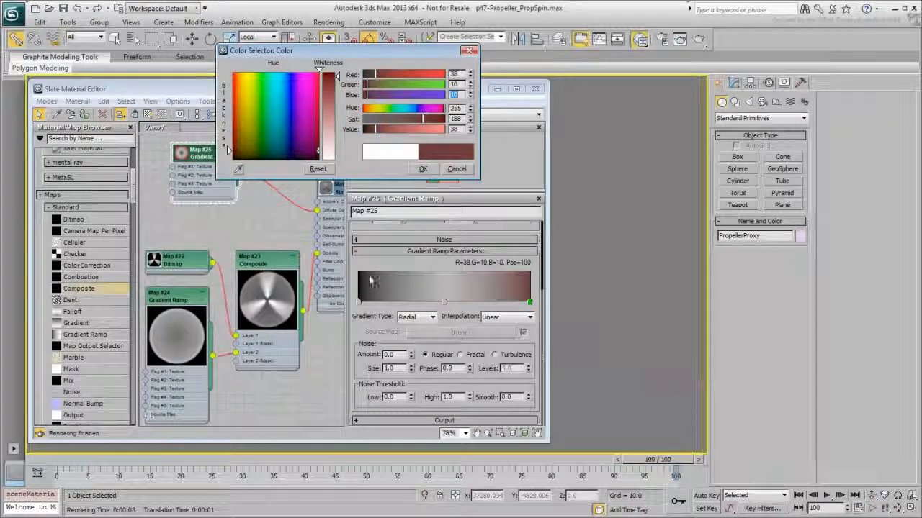
left_click(498, 301)
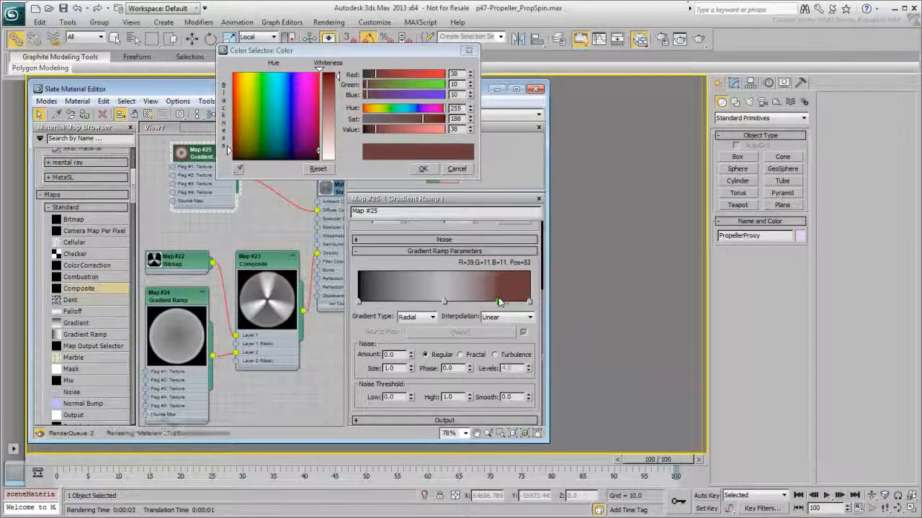
- Move the middle flag of the diffuse gradient to position 77 and set its colour to RGB 159, 153, 153
left_click_drag(444, 302, 492, 304)
left_click_drag(464, 74, 437, 76)
type("159")
key("Tab")
type("153")
key("Tab")
type("153")
key("Return")
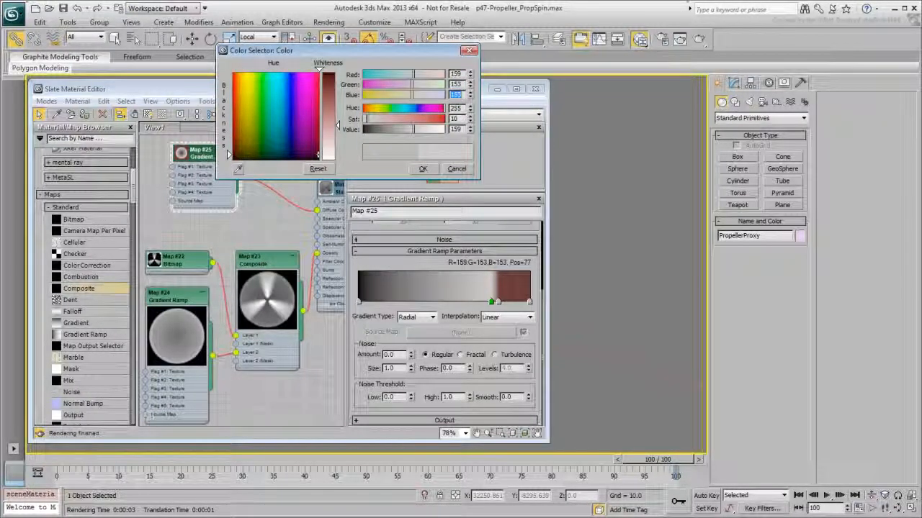
- Add a dark grey flag at position 66 of the diffuse gradient with RGB 29, 29, 29
left_click_drag(391, 302, 472, 300)
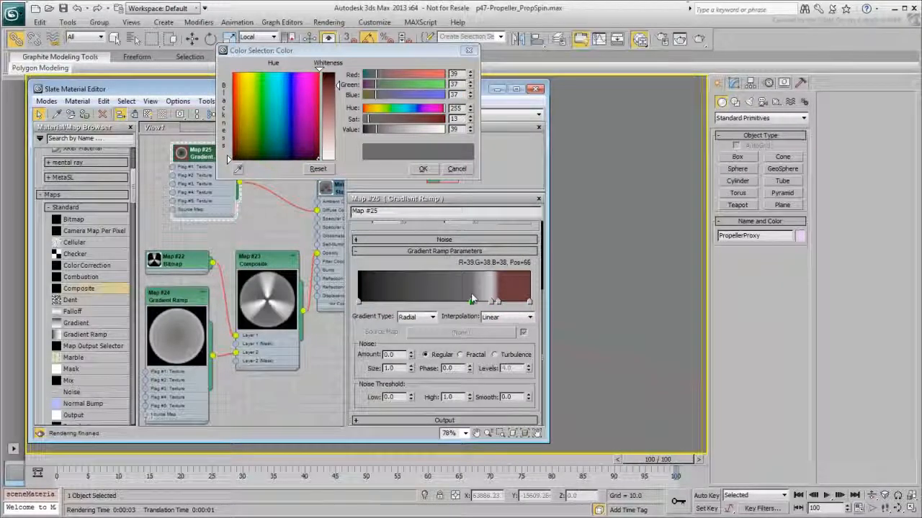
left_click(305, 159)
left_click_drag(470, 128, 470, 133)
left_click(423, 169)
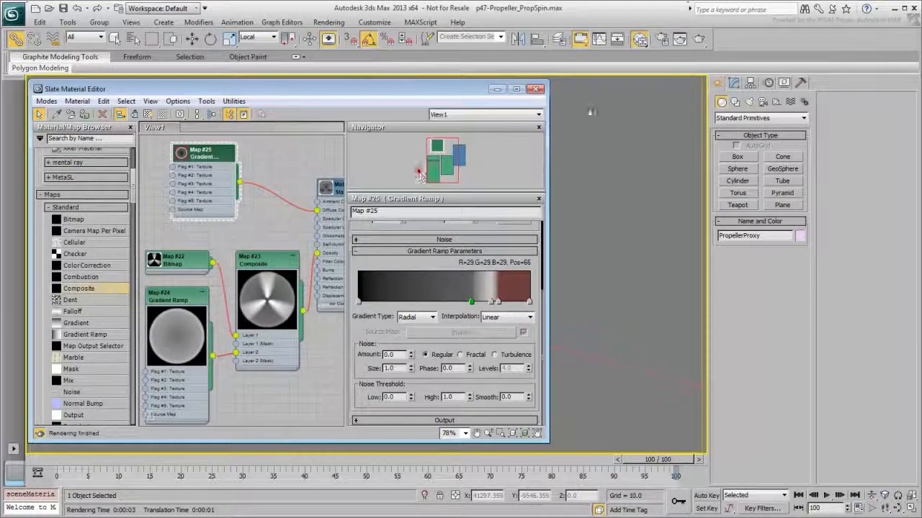
- Render frame 100 and frame 38 to check the coloured propeller
left_click(699, 41)
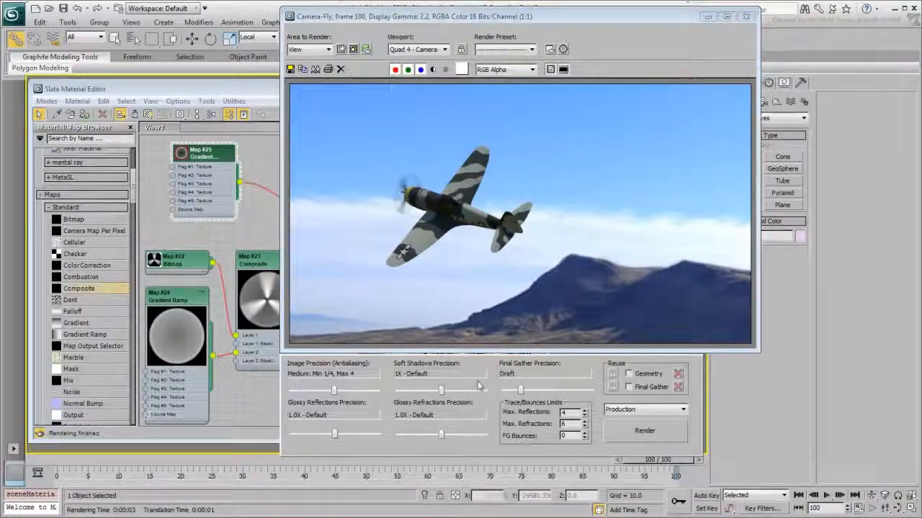
left_click(746, 19)
left_click_drag(658, 460, 304, 461)
left_click(703, 40)
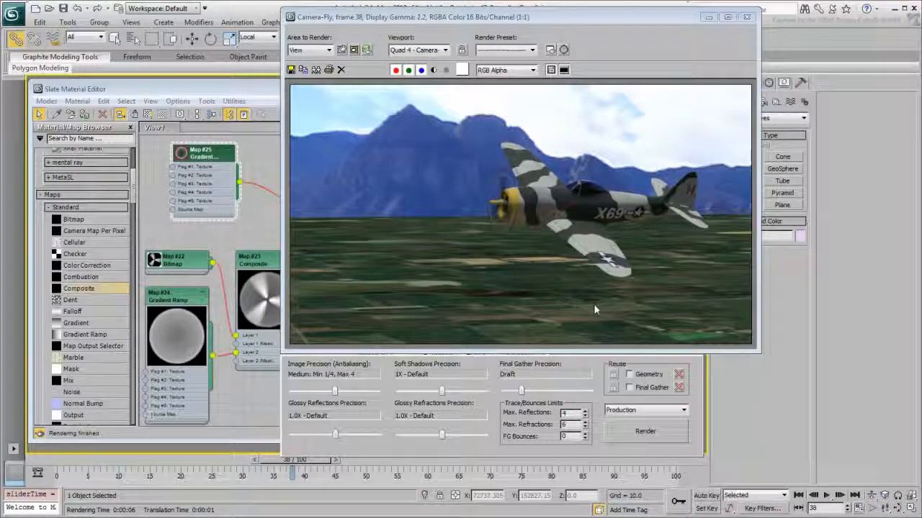
left_click(747, 16)
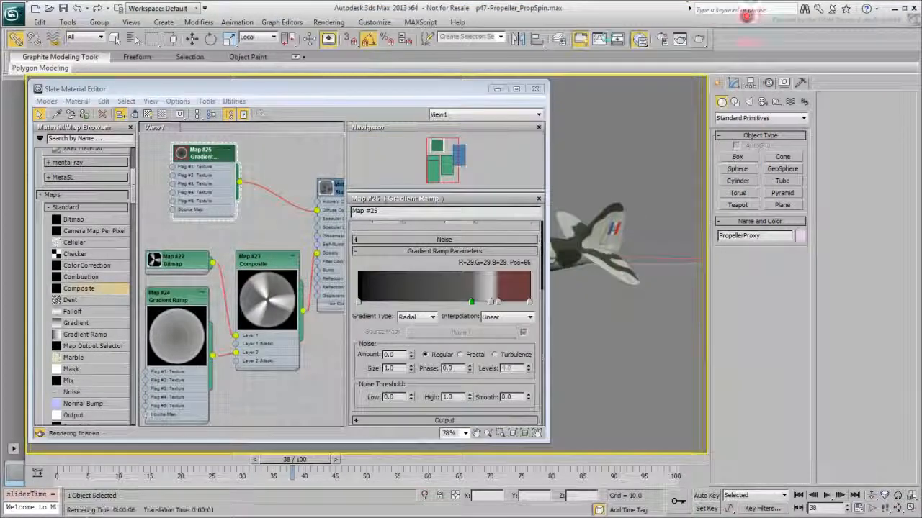